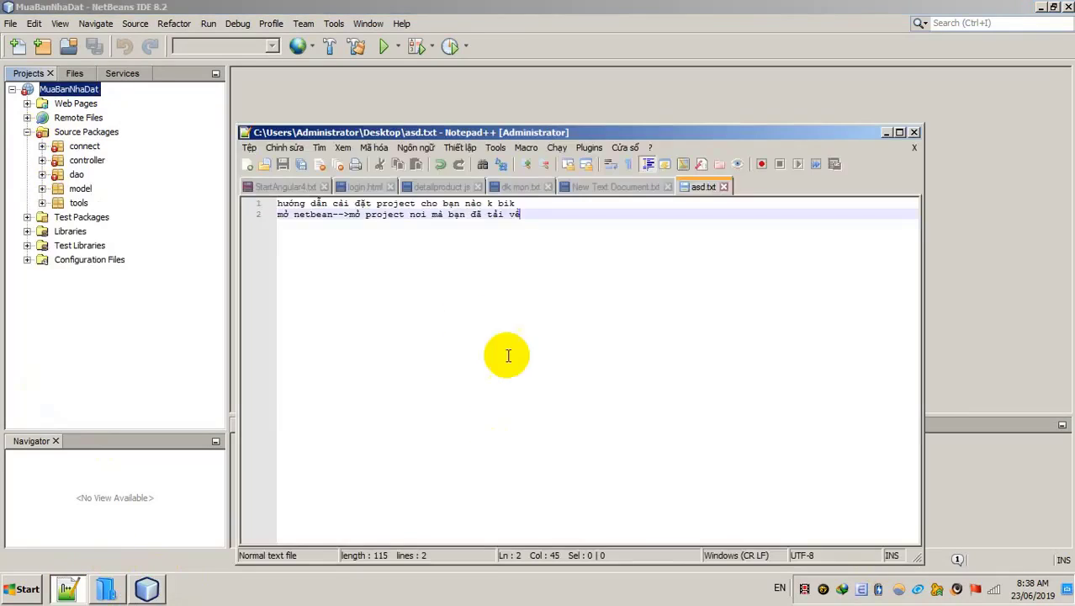
# Step: Add the third note line 'bị lỗi do chưa có thư viện, bạn thêm thư viện vào' to asd.txt and save it
pyautogui.press('Return')
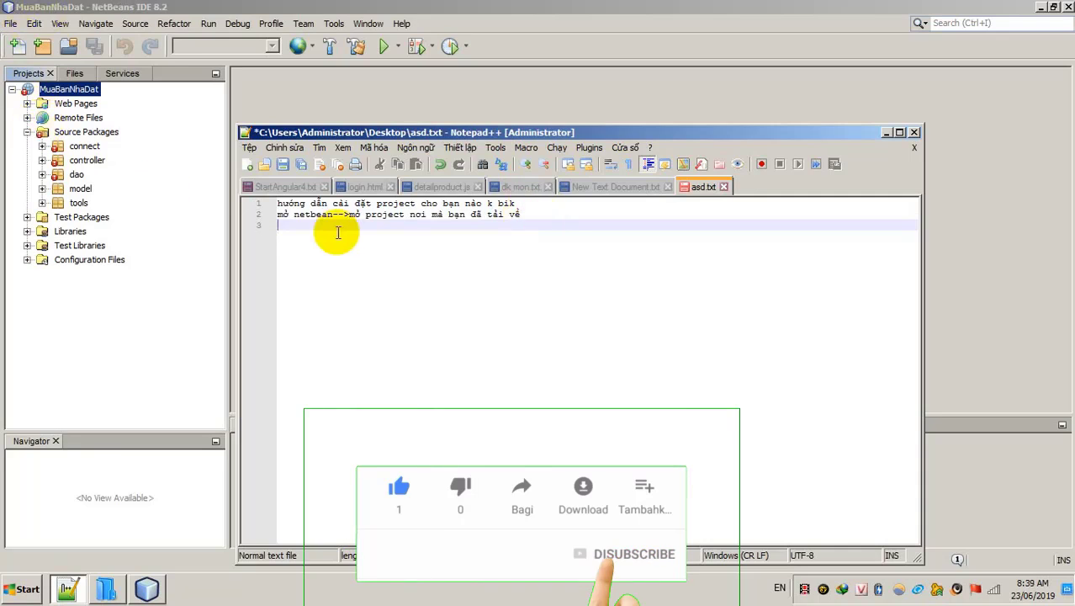
pyautogui.write('bị l')
pyautogui.write('ôi')
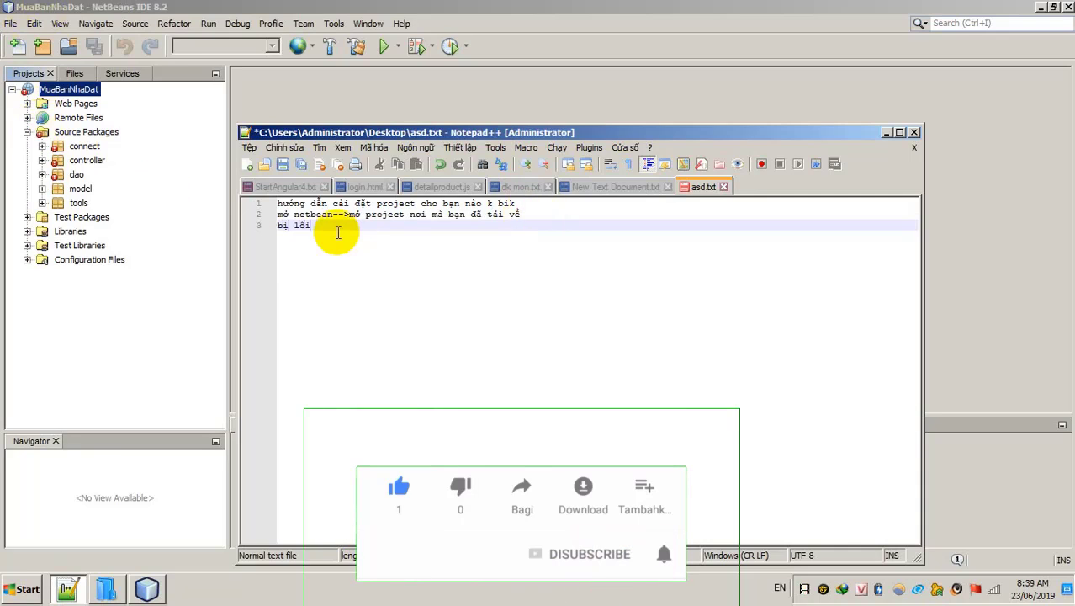
pyautogui.write('x do chua ')
pyautogui.write('có thư viện, bna')
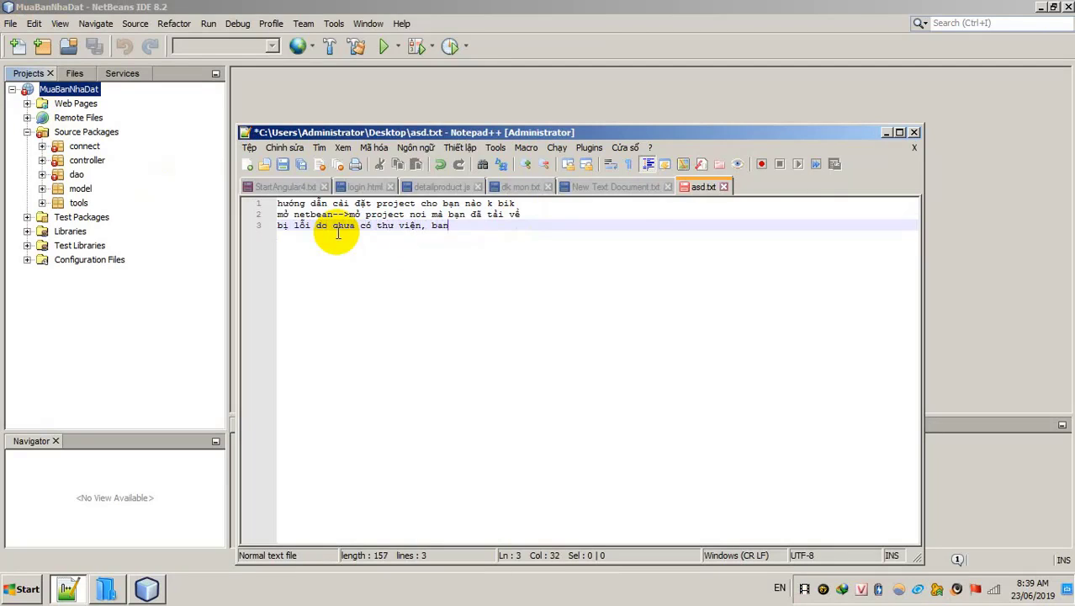
pyautogui.write('j thêm thư viện')
pyautogui.write('j ')
pyautogui.write('va')
pyautogui.hotkey('ctrl', 's')
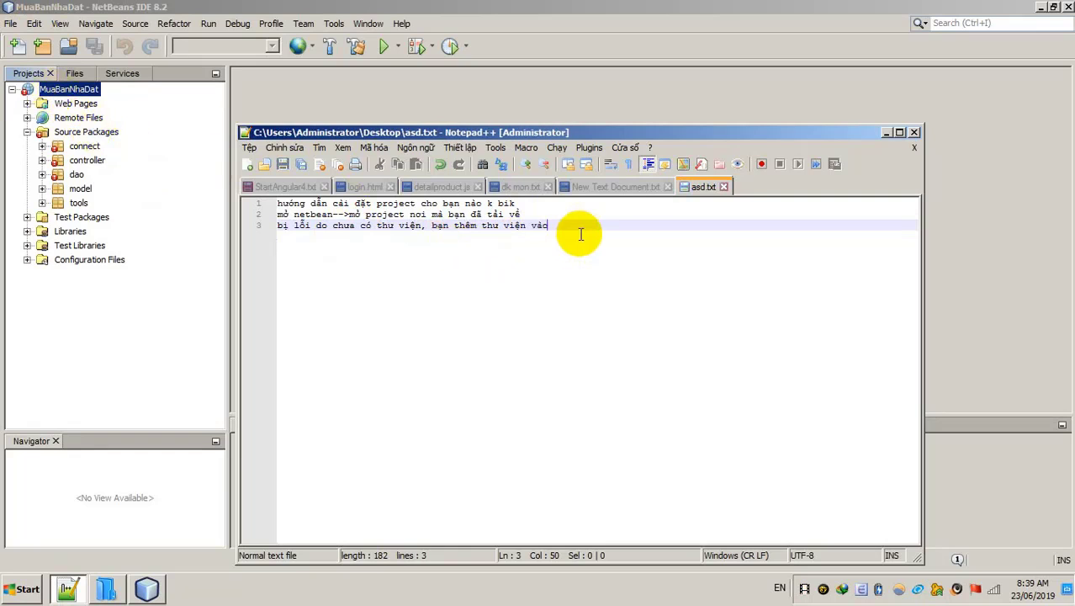
pyautogui.press('Return')
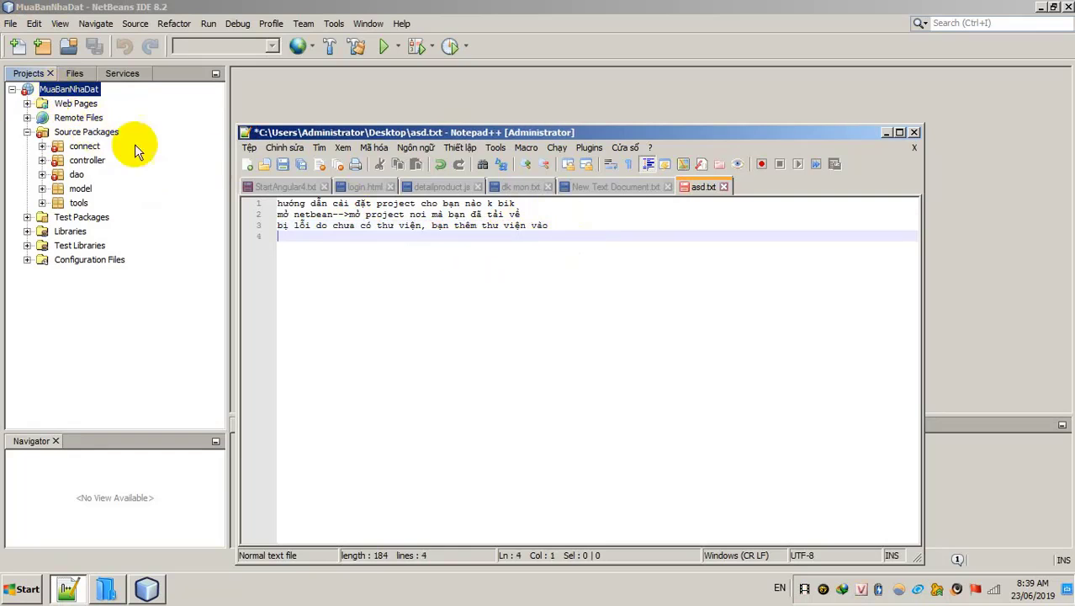
# Step: Open MuaBanNhaDat's Properties at the Libraries category and bring up the Add JAR/Folder chooser
pyautogui.rightClick(60, 90)
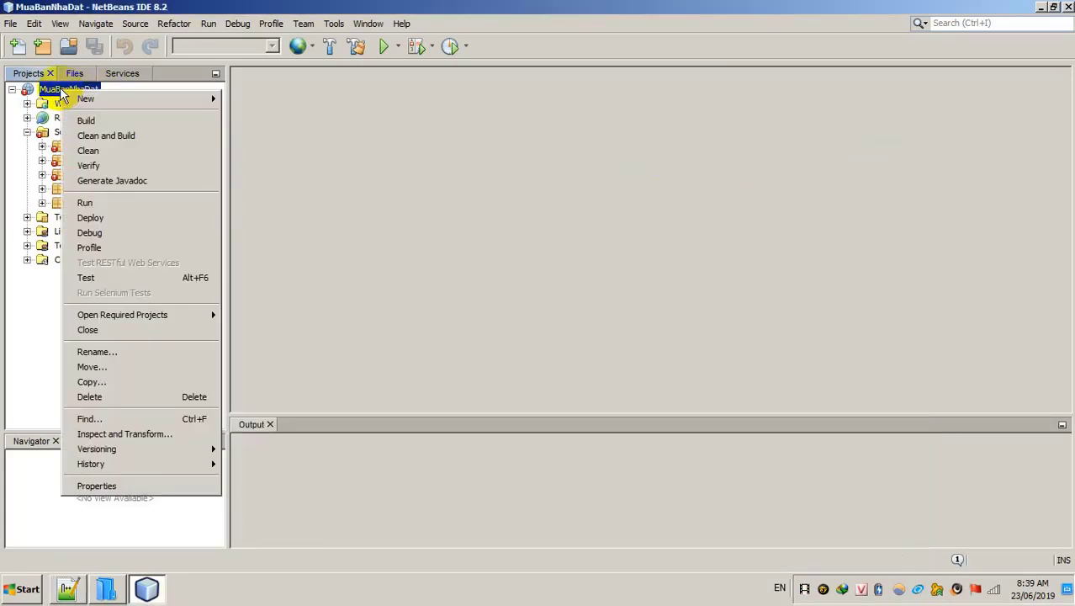
pyautogui.click(113, 489)
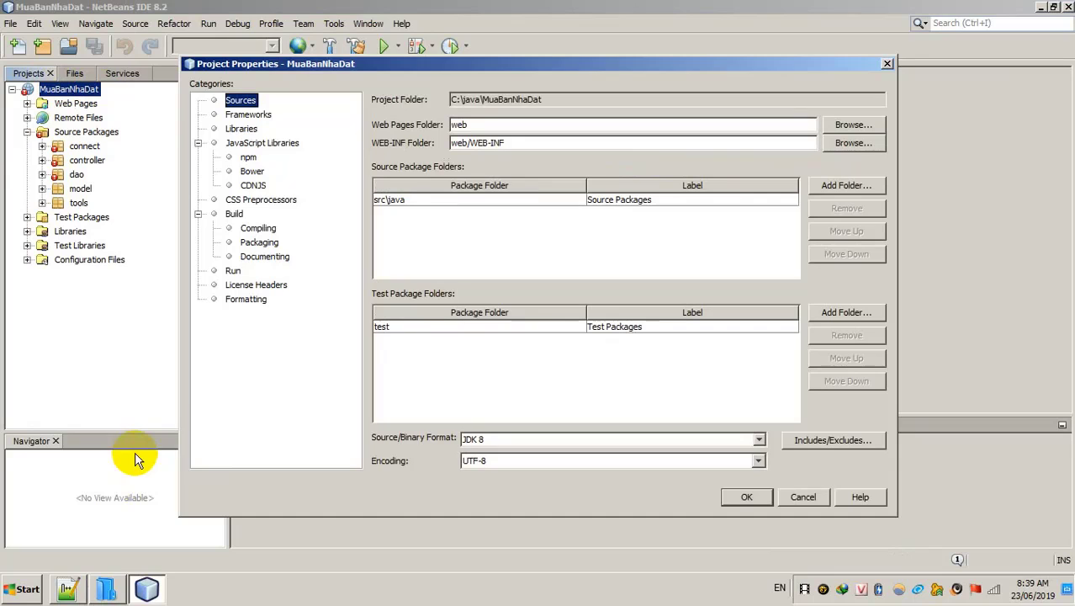
pyautogui.click(239, 129)
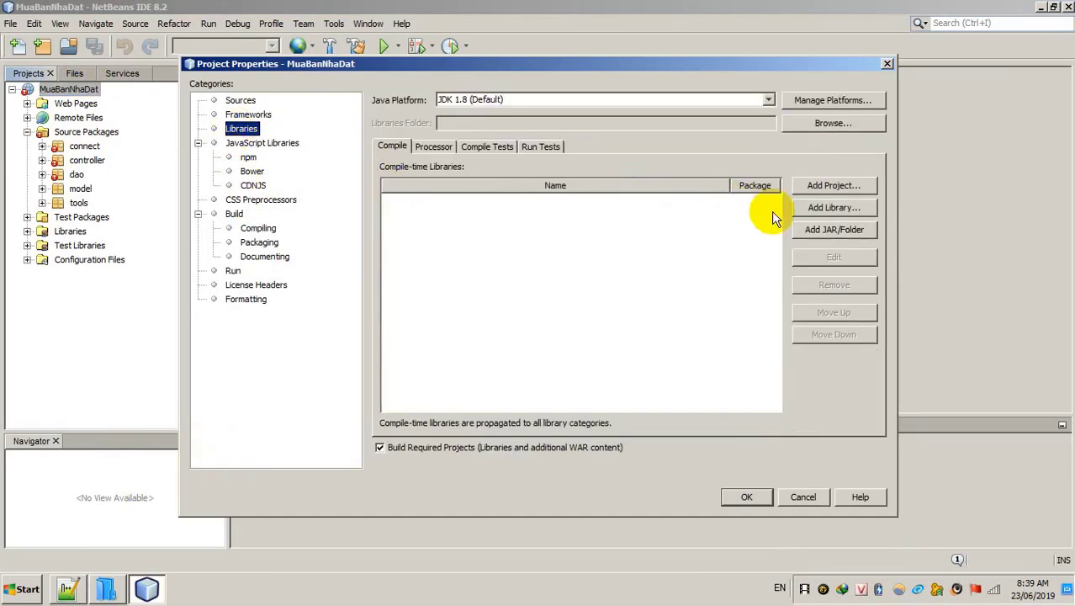
pyautogui.click(818, 232)
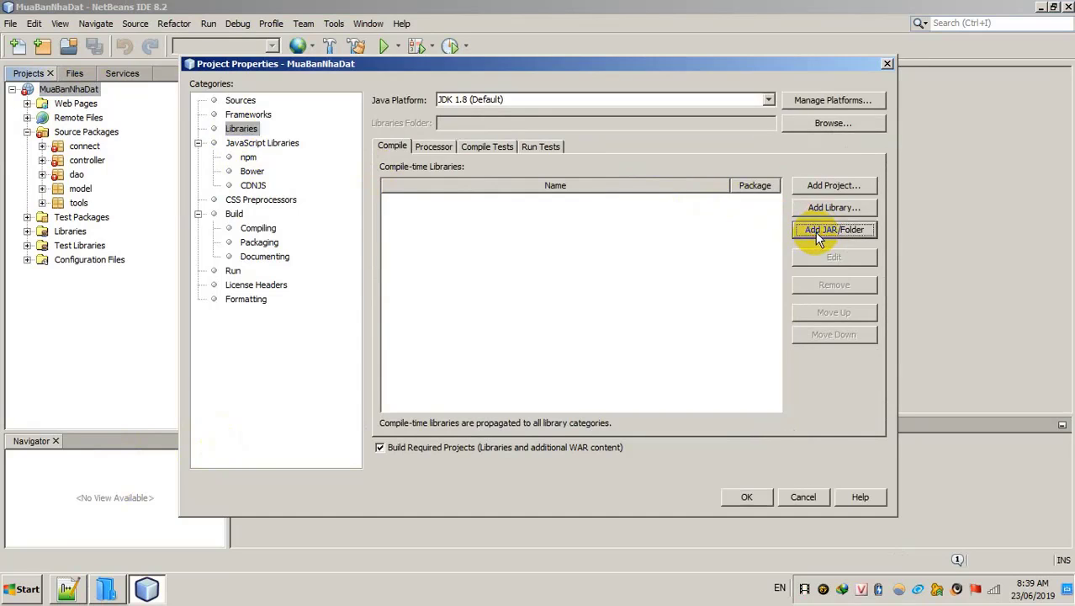
pyautogui.moveTo(452, 144); pyautogui.dragTo(498, 126)
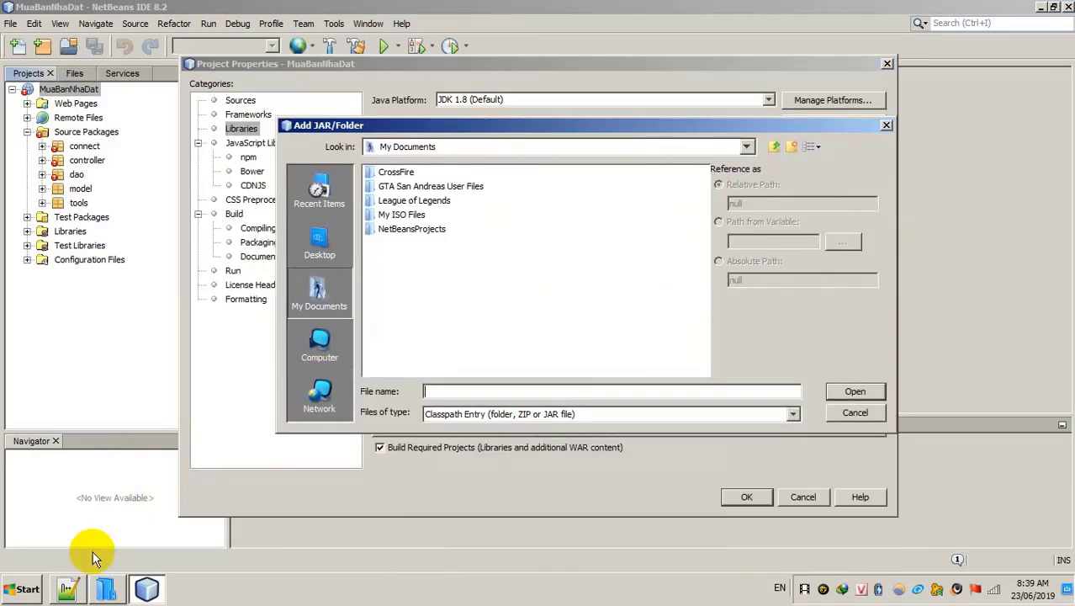
pyautogui.click(74, 591)
# Step: Add the fourth note line 'thư viện có trong thư mục mà bạn đã tải' to asd.txt
pyautogui.moveTo(423, 131); pyautogui.dragTo(548, 202)
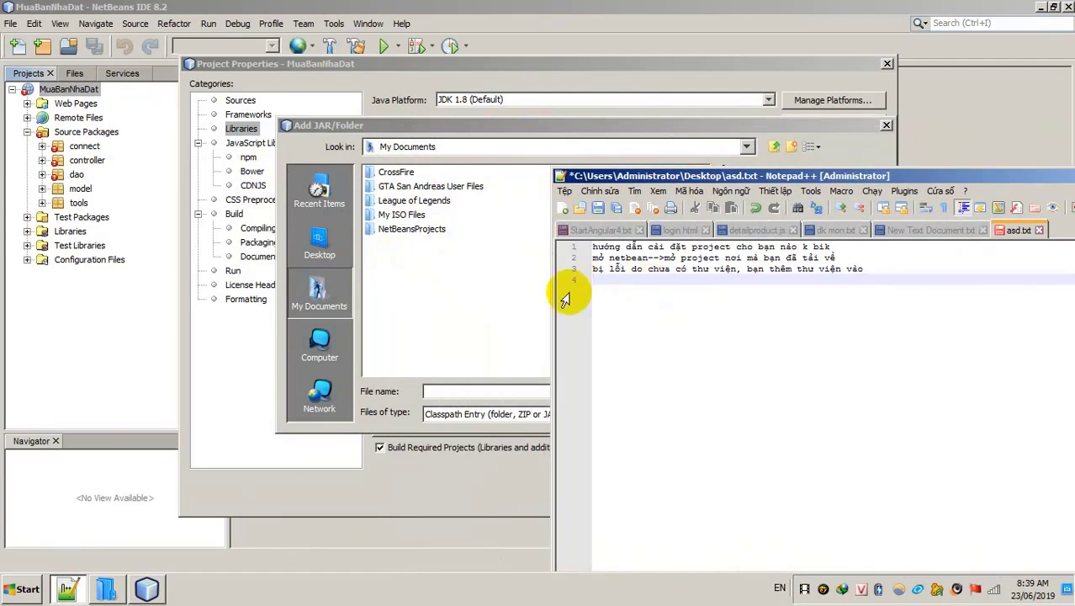
pyautogui.write('thư vi')
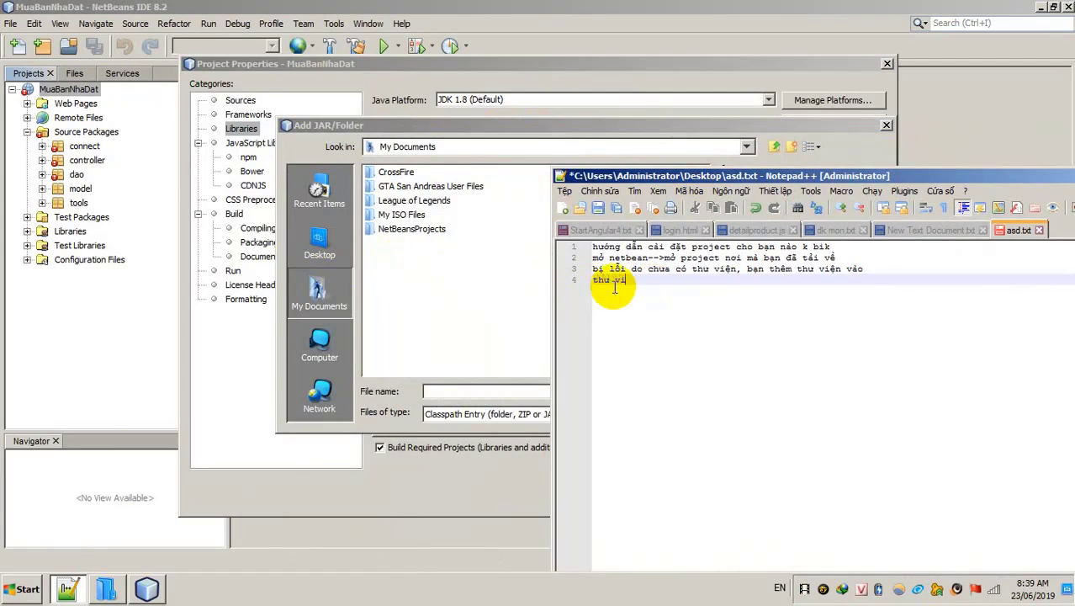
pyautogui.write('ện')
pyautogui.write(' csc')
pyautogui.write('tr')
pyautogui.write('ong thư mục m')
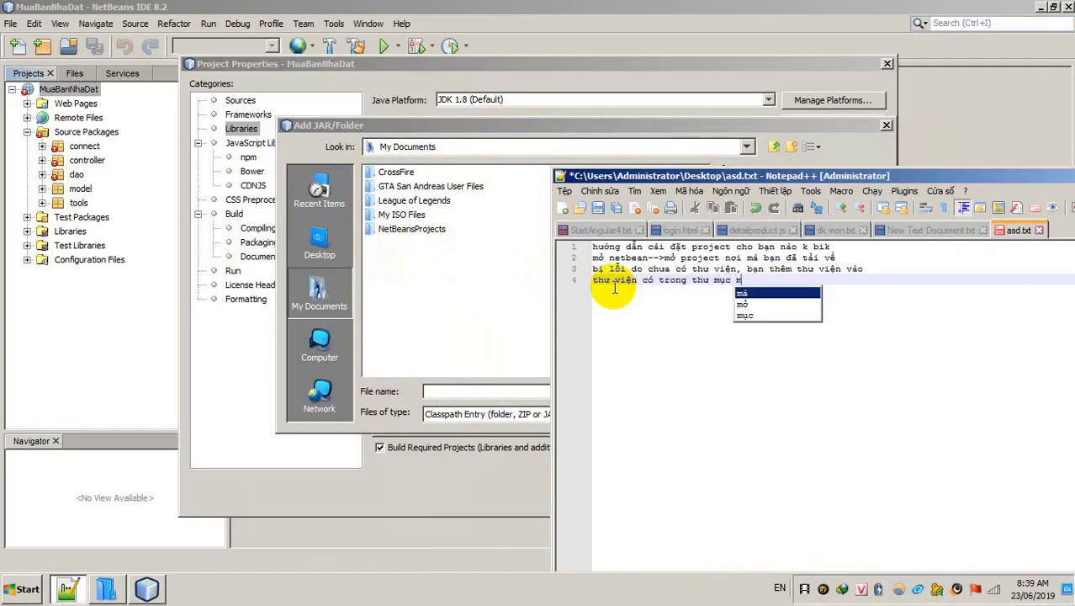
pyautogui.write('à bạn ')
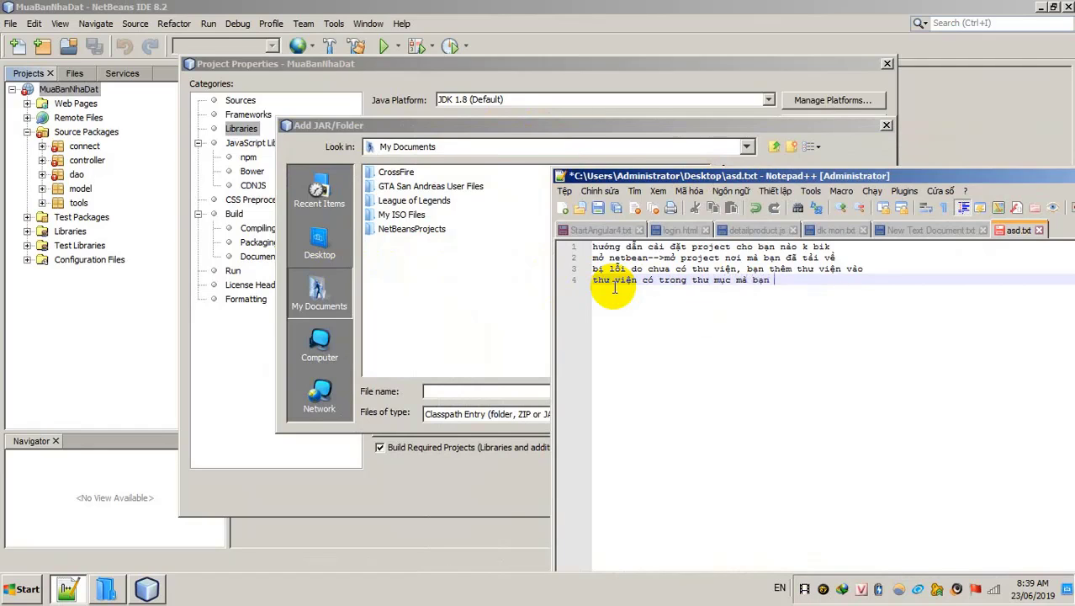
pyautogui.write('ddax')
pyautogui.write(' tải')
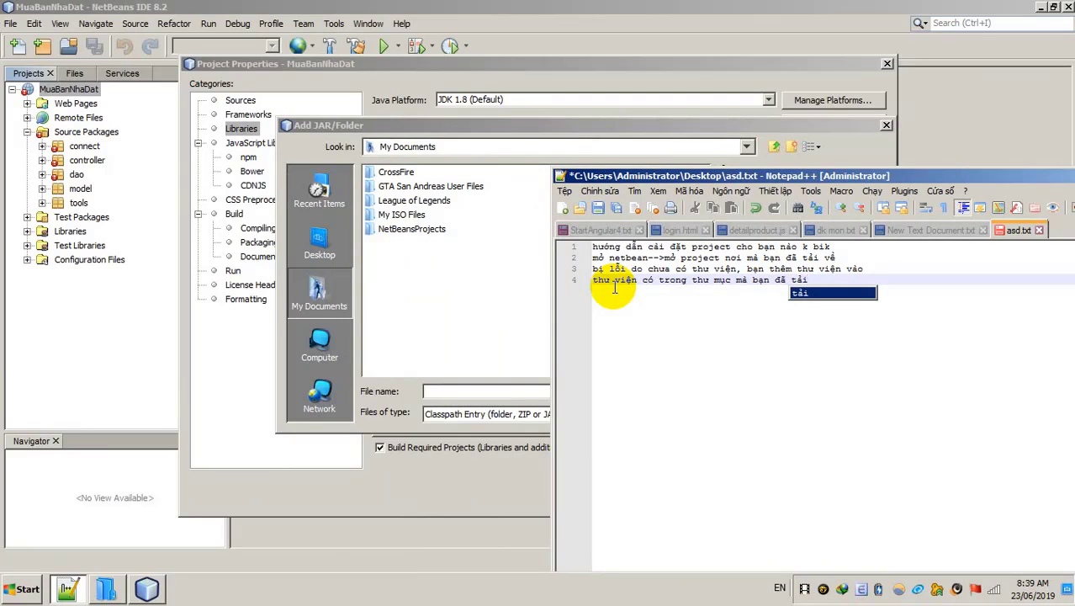
pyautogui.click(380, 302)
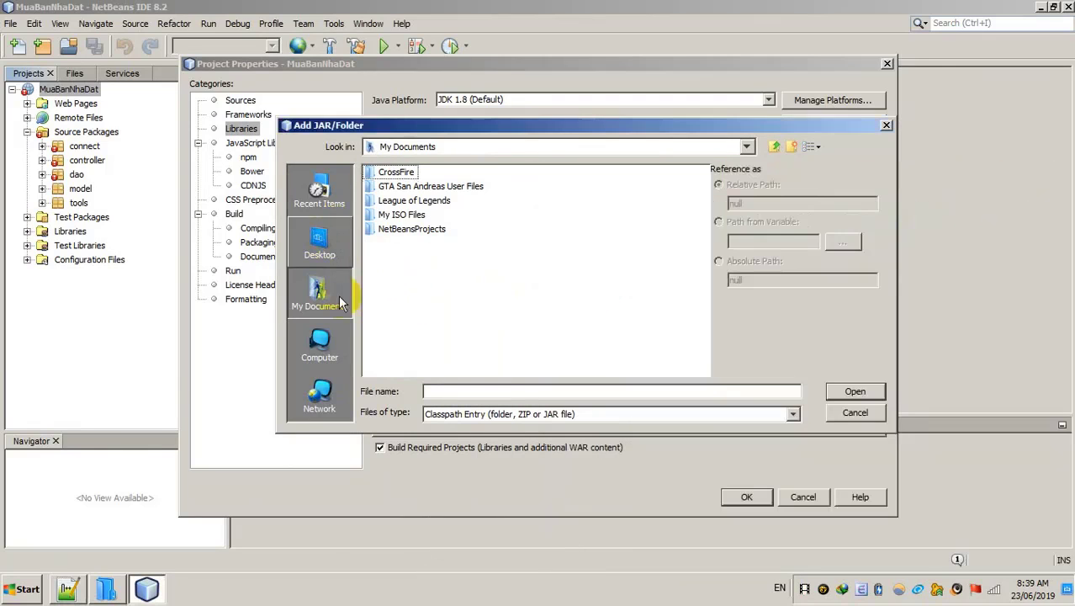
# Step: Browse the Add JAR/Folder chooser to the C:\java folder
pyautogui.click(313, 338)
pyautogui.click(412, 174)
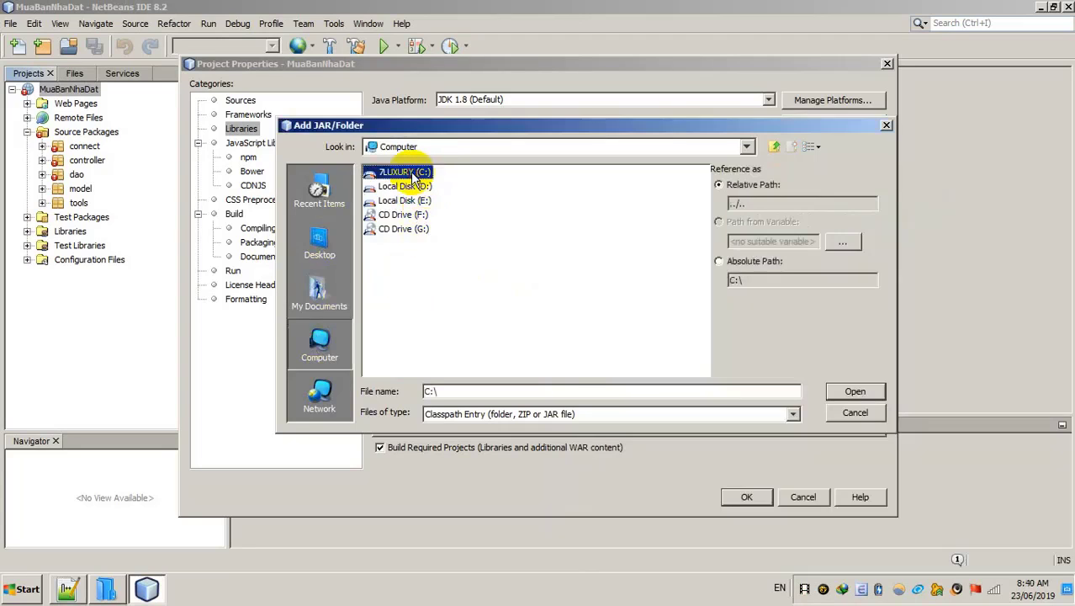
pyautogui.doubleClick(413, 174)
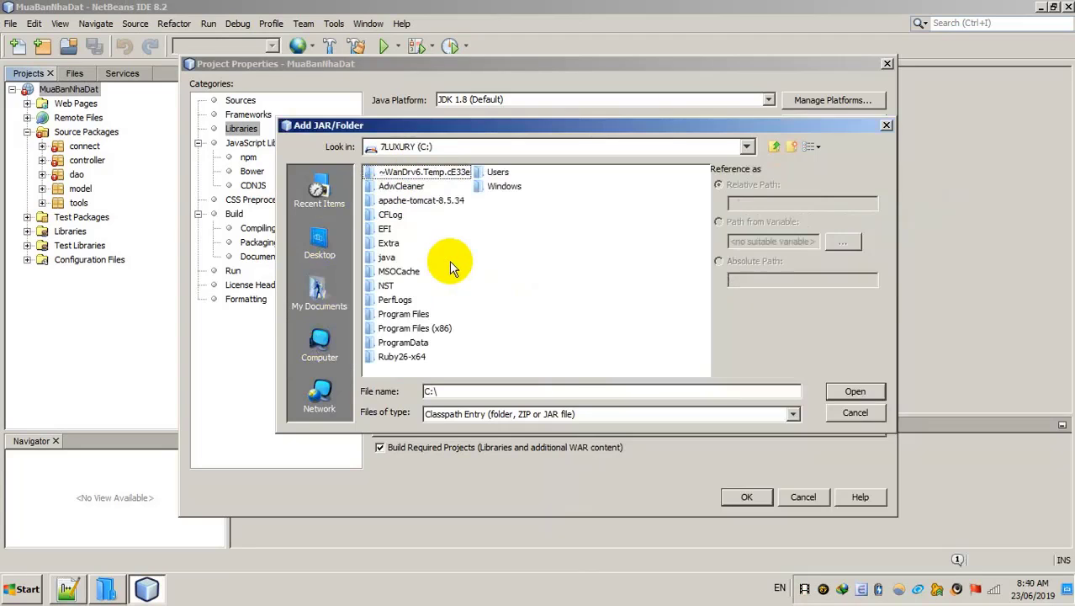
pyautogui.doubleClick(388, 259)
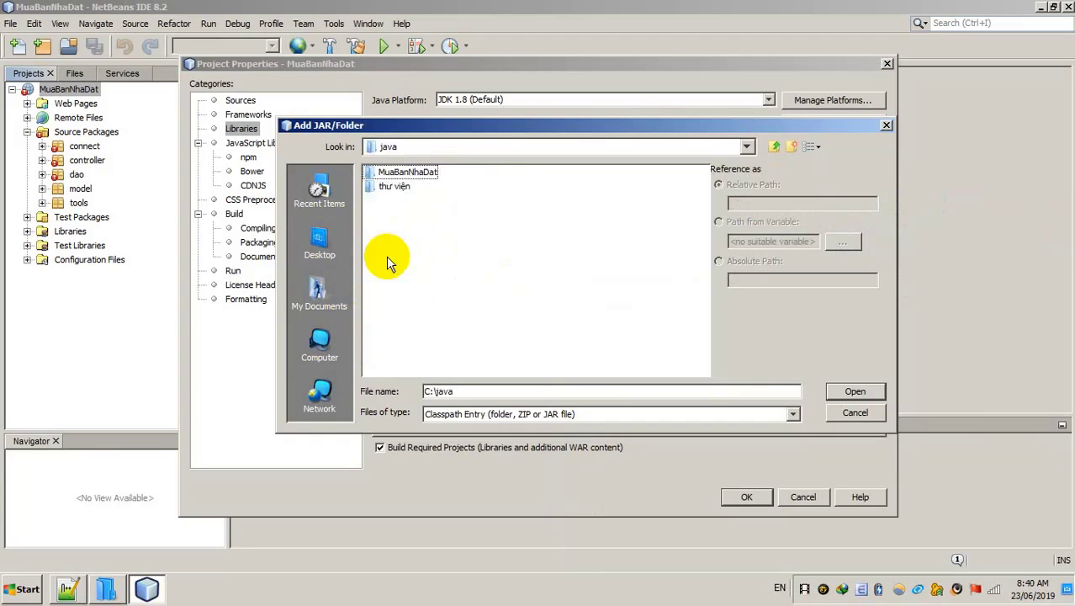
# Step: Add the thư viện folder as a compile-time library and toggle its Package checkbox
pyautogui.click(397, 193)
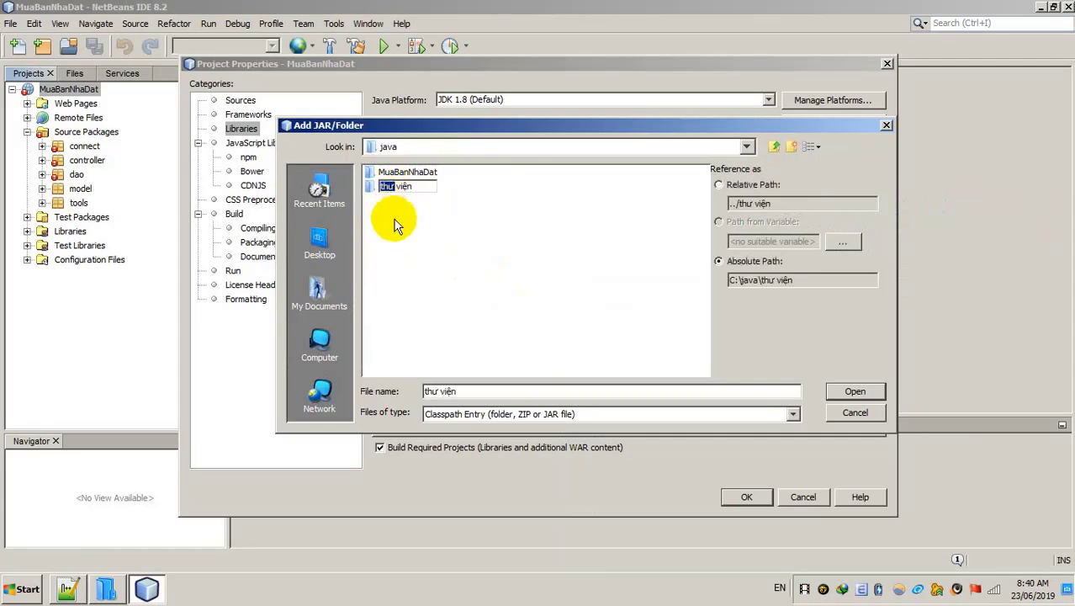
pyautogui.click(394, 214)
pyautogui.click(391, 190)
pyautogui.click(392, 209)
pyautogui.click(392, 187)
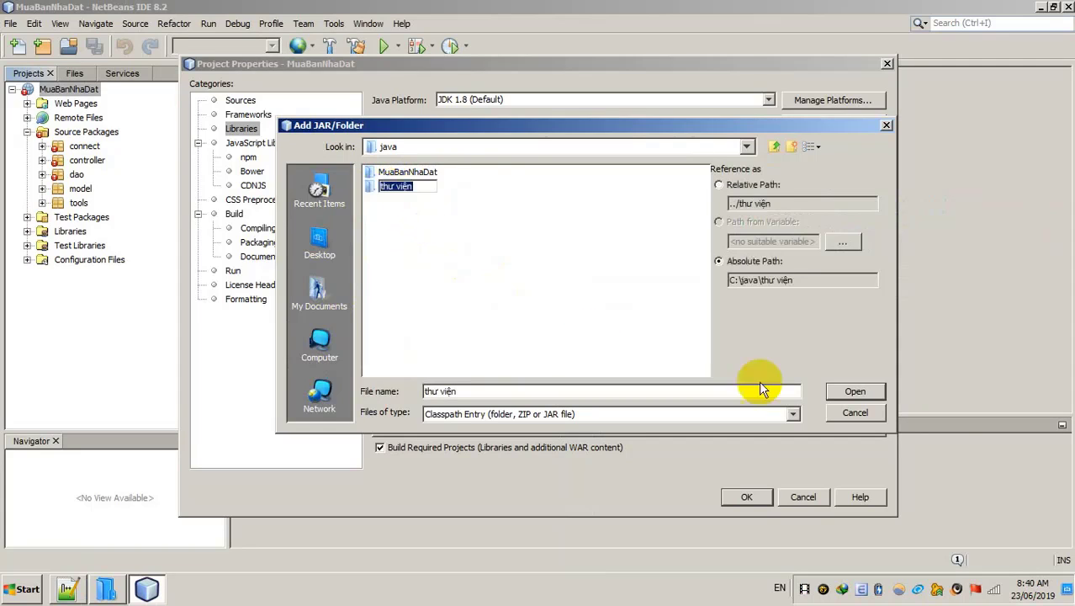
pyautogui.click(474, 212)
pyautogui.click(396, 172)
pyautogui.click(397, 190)
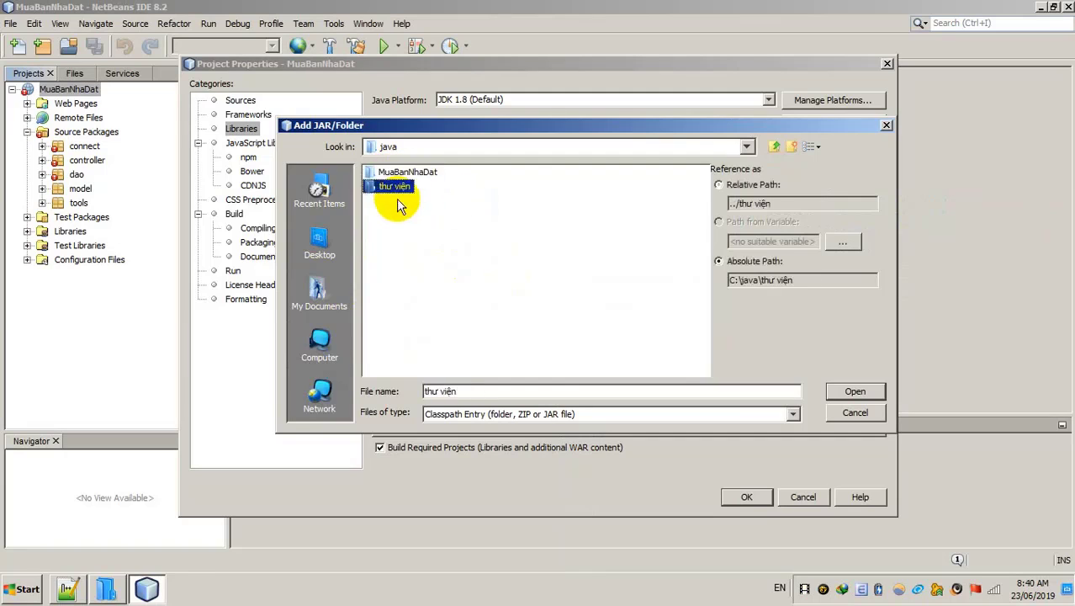
pyautogui.click(855, 391)
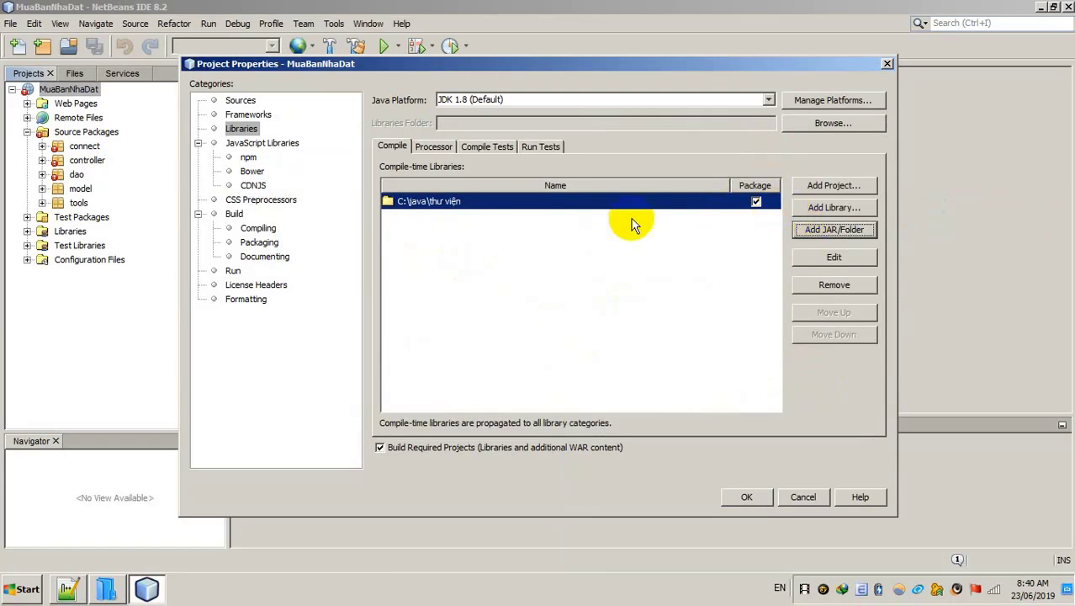
pyautogui.click(755, 203)
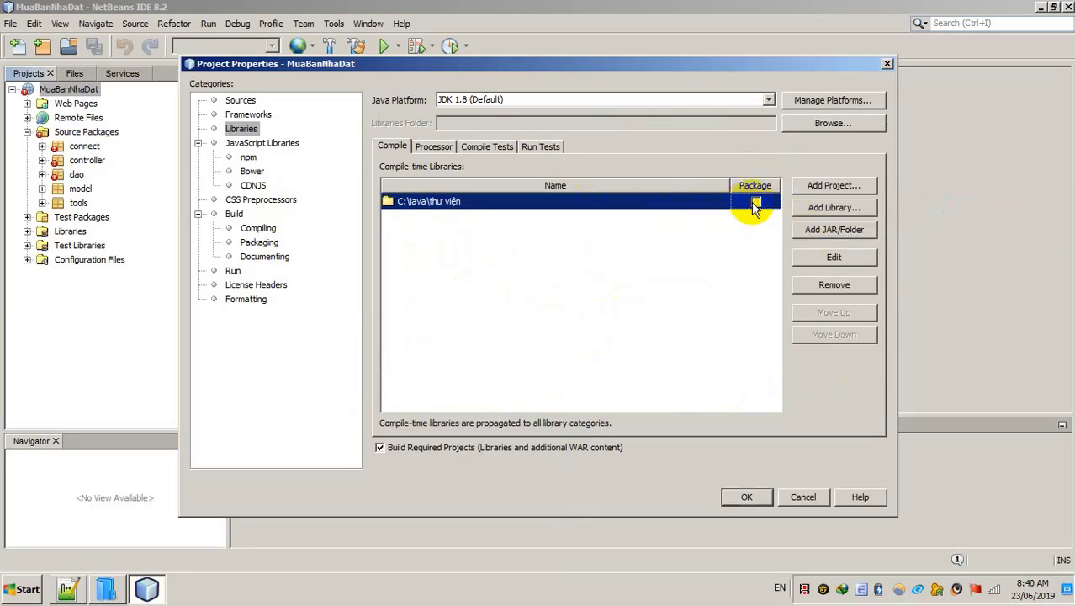
# Step: Remove the thư viện library entry and add the thư viện folder again through Add JAR/Folder
pyautogui.click(831, 285)
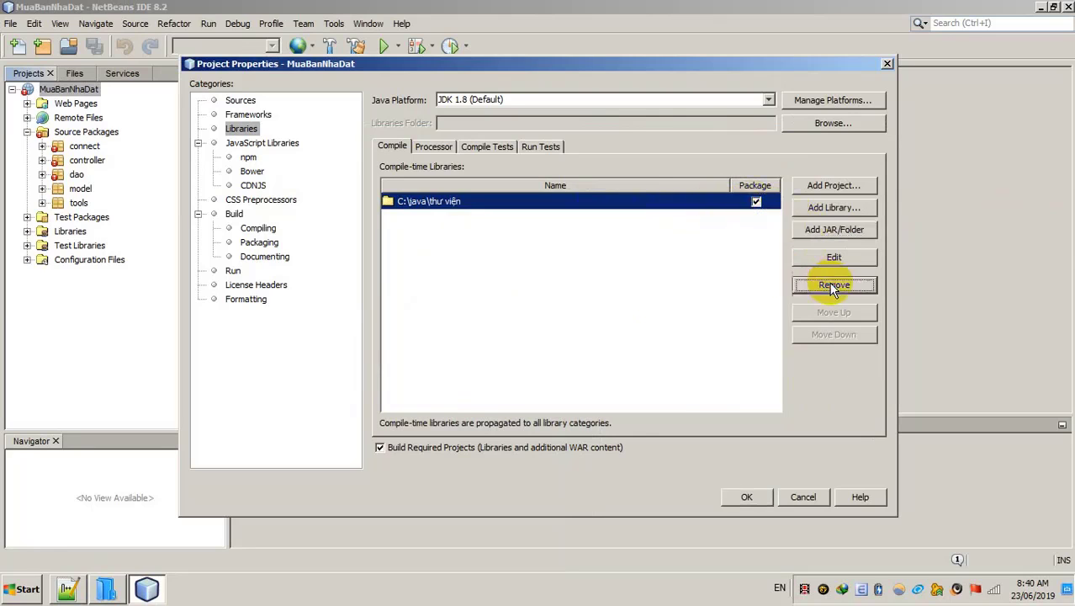
pyautogui.click(829, 232)
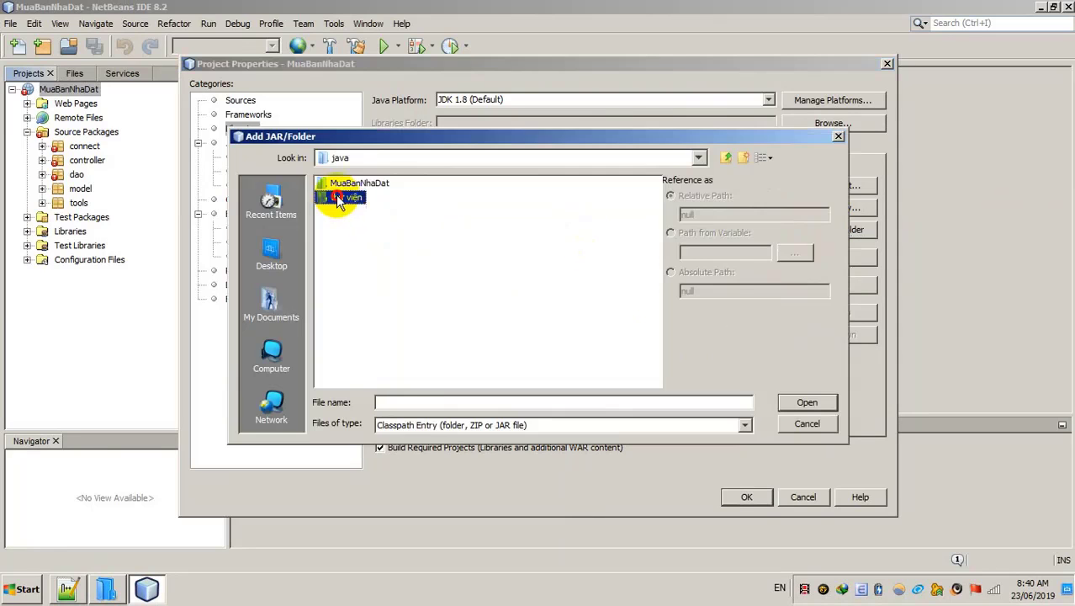
pyautogui.click(343, 197)
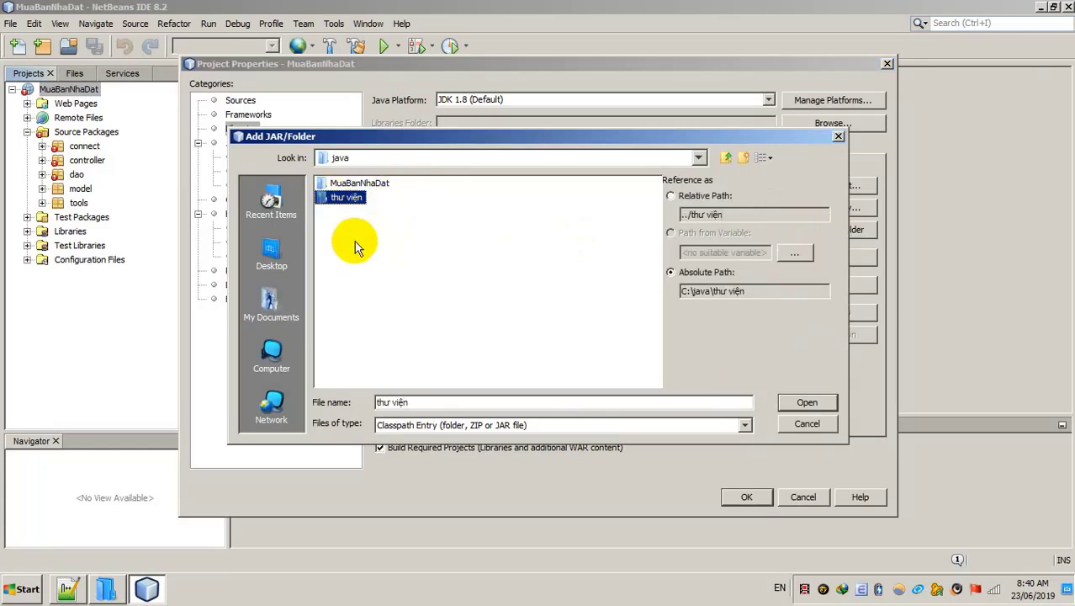
pyautogui.click(345, 202)
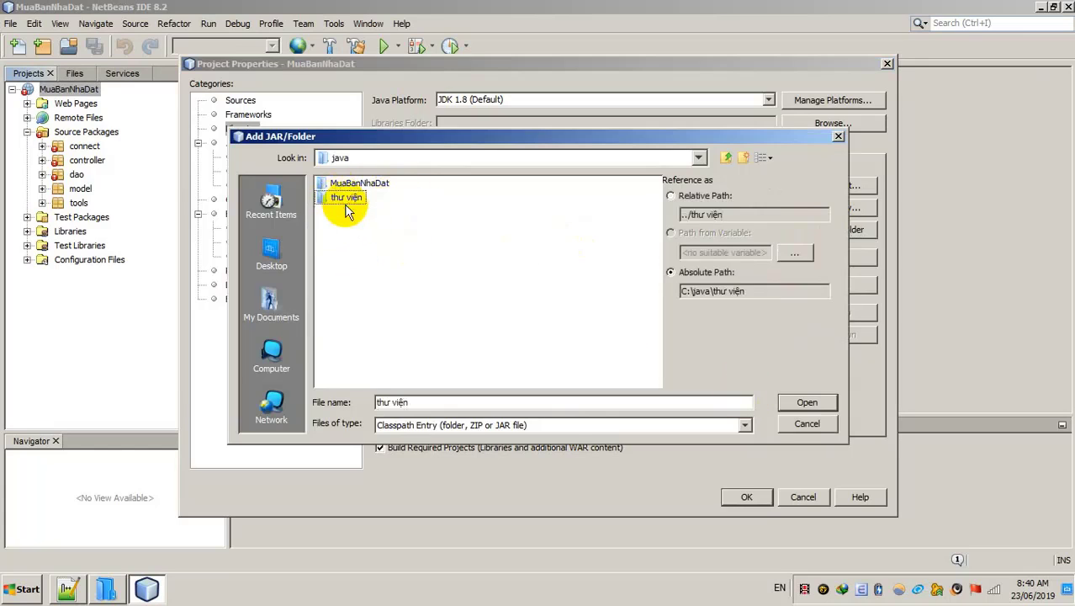
pyautogui.press('Return')
# Step: Browse to C:\java\thư viện in Explorer to check the JAR files inside
pyautogui.click(105, 589)
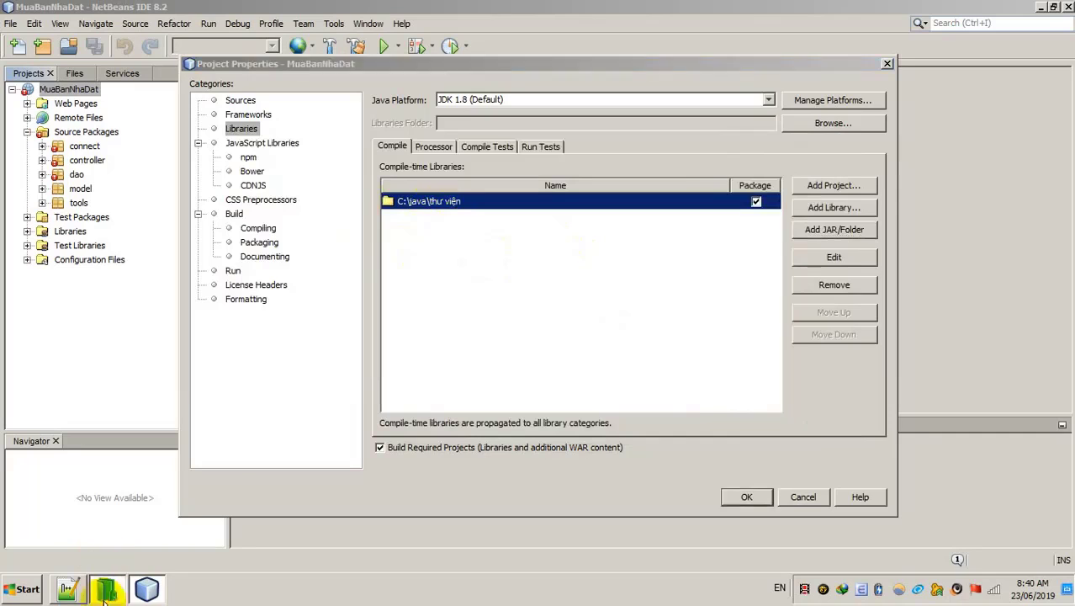
pyautogui.click(397, 266)
pyautogui.doubleClick(398, 265)
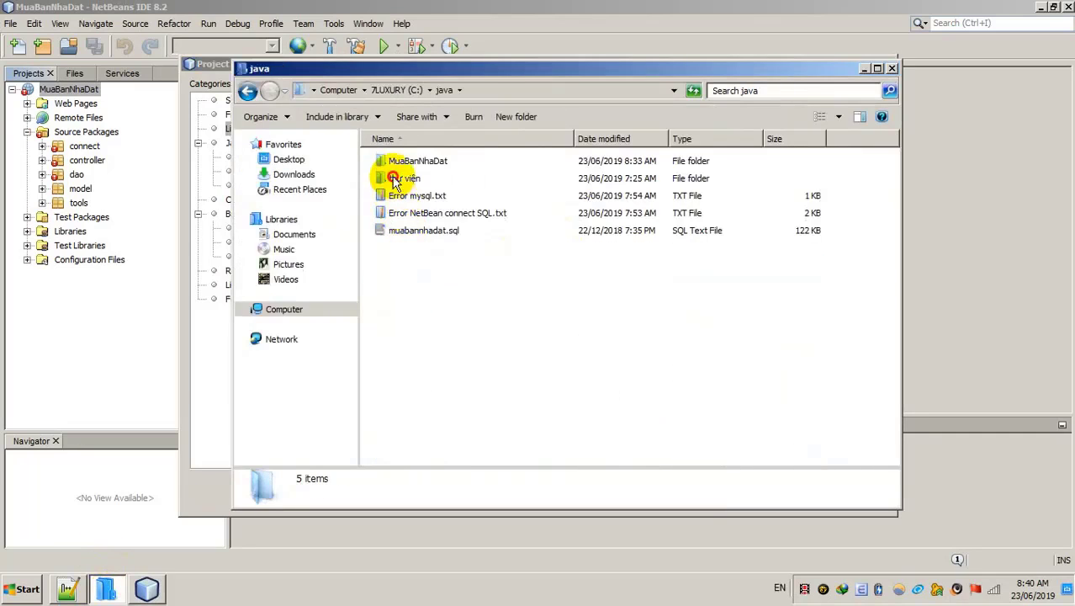
pyautogui.doubleClick(389, 176)
# Step: Remove the folder entry from compile-time libraries and list thư viện's jars in Add JAR/Folder
pyautogui.click(863, 69)
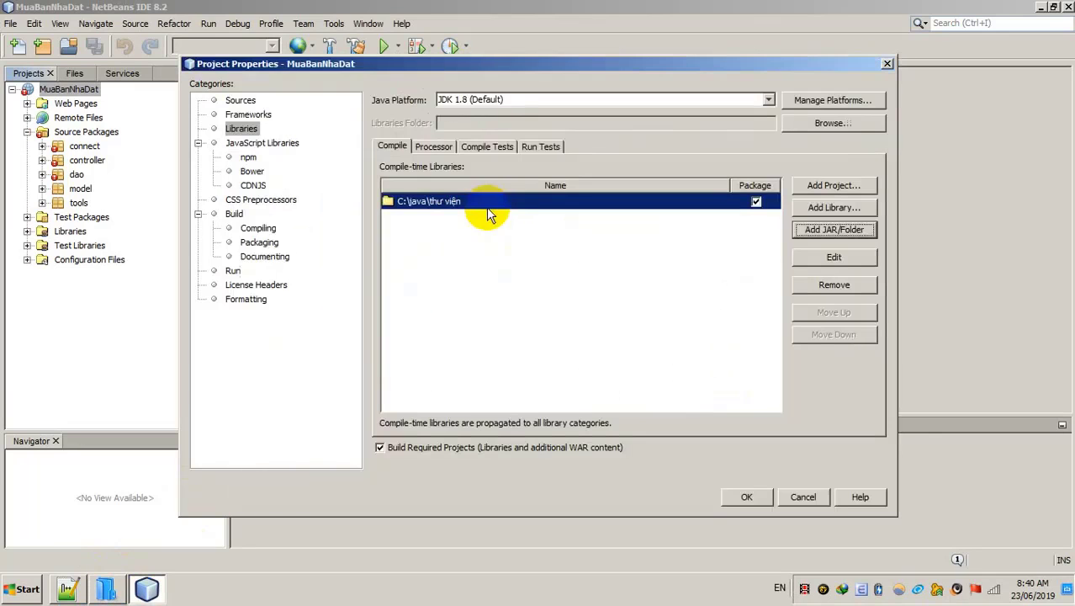
pyautogui.click(833, 285)
pyautogui.click(826, 229)
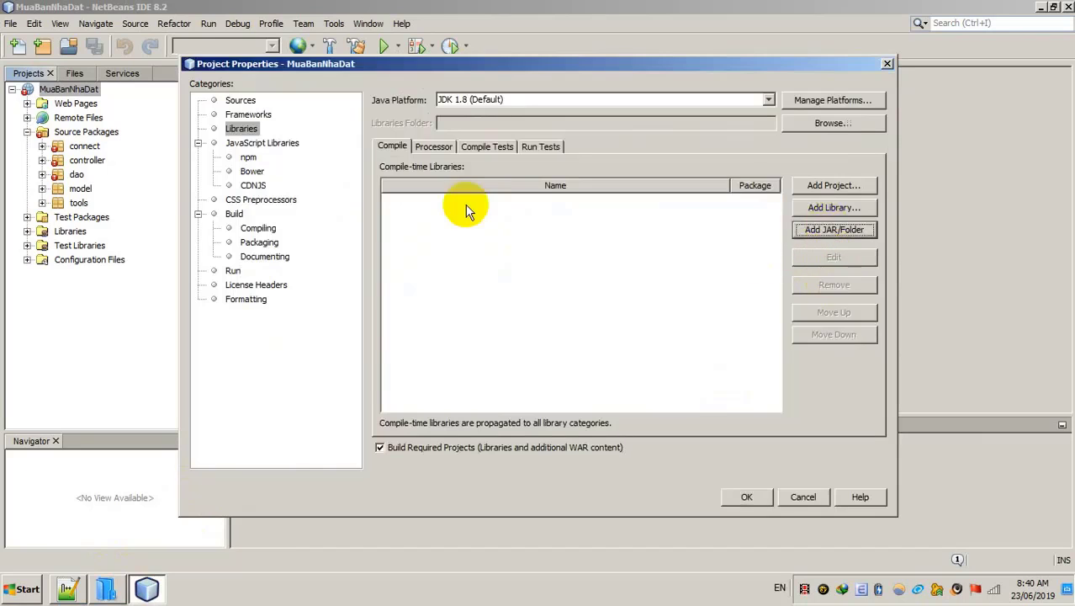
pyautogui.click(345, 197)
pyautogui.doubleClick(341, 200)
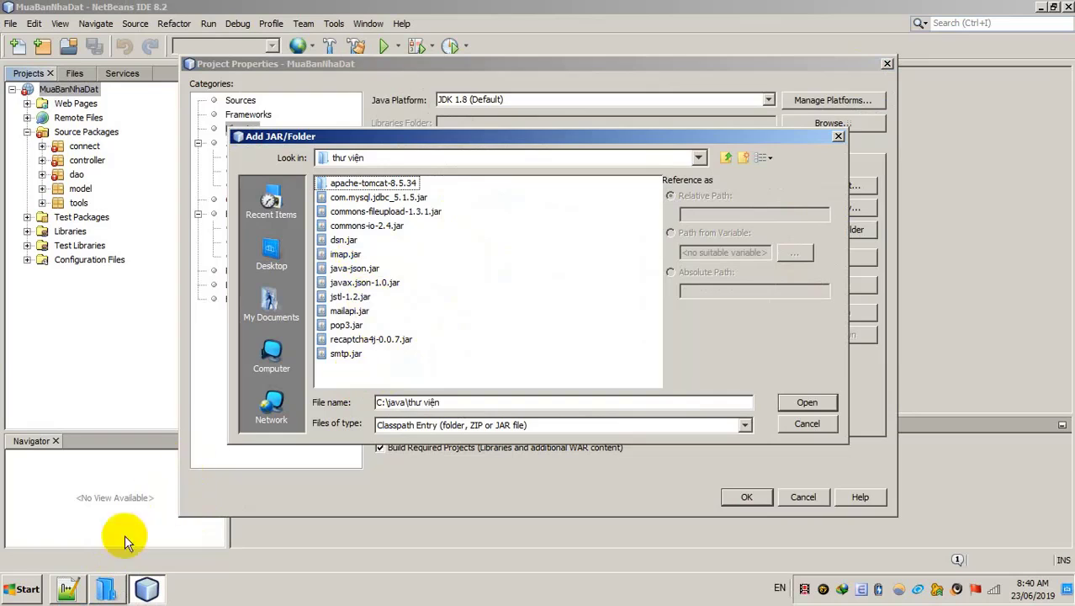
# Step: Add the note line 'thêm hết vào' to asd.txt
pyautogui.click(67, 588)
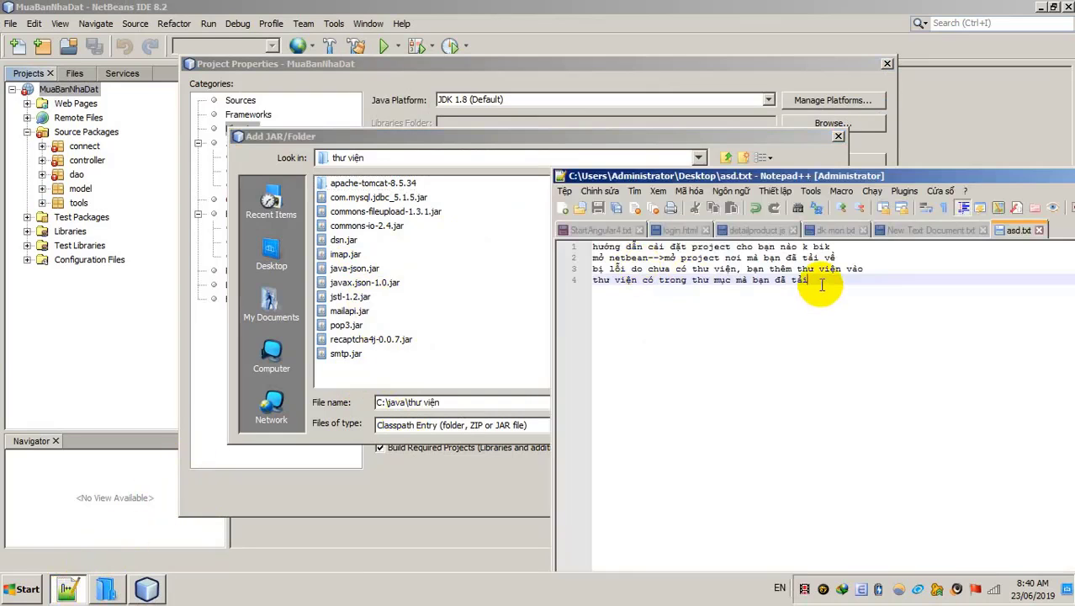
pyautogui.press('Return')
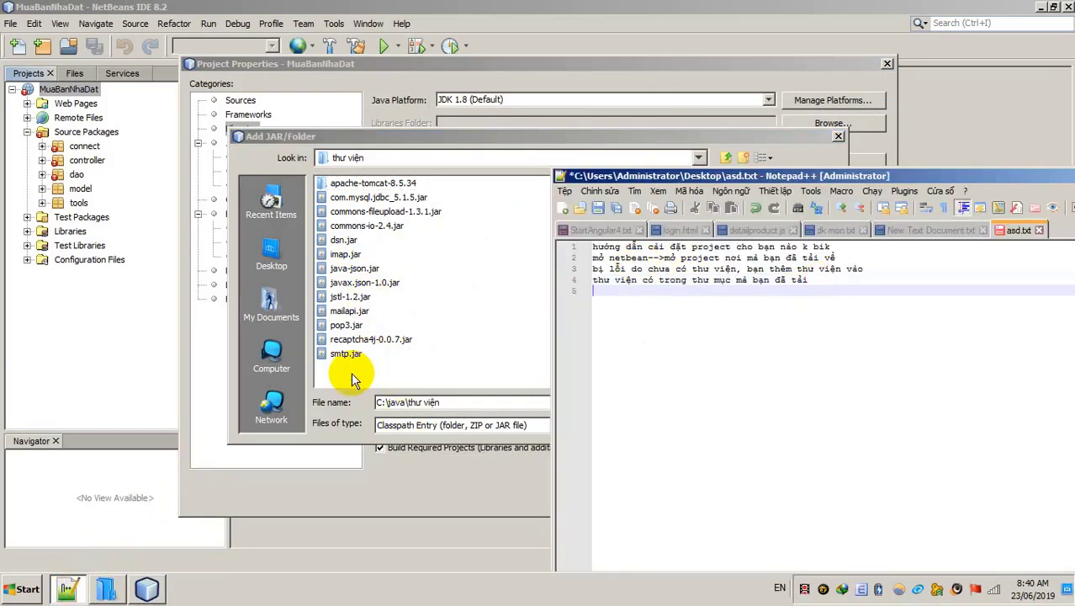
pyautogui.click(351, 372)
pyautogui.click(345, 354)
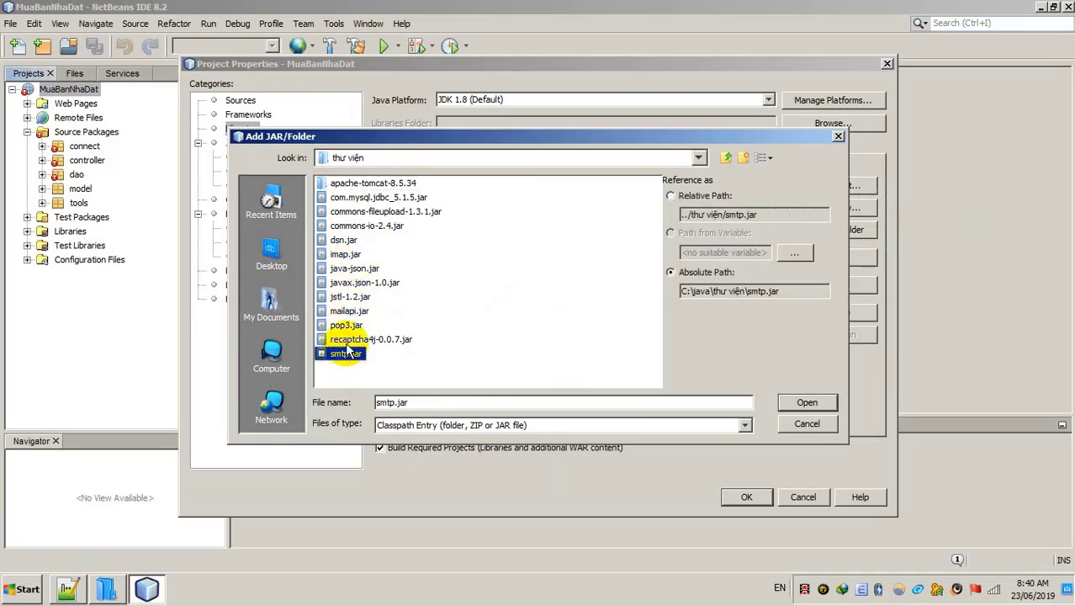
pyautogui.click(67, 589)
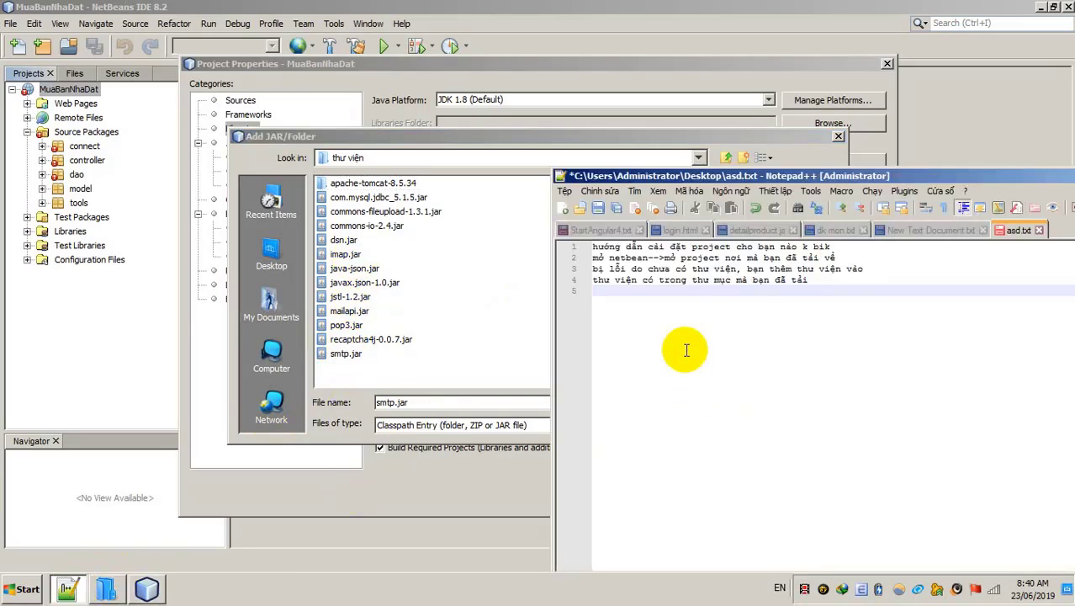
pyautogui.write('thêm h')
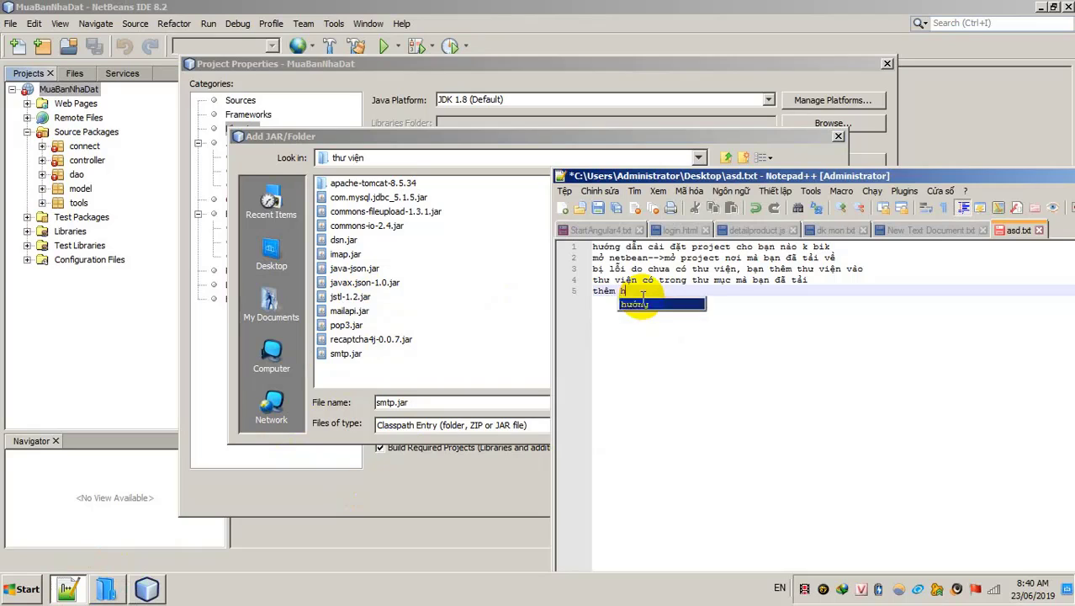
pyautogui.write('ết vào')
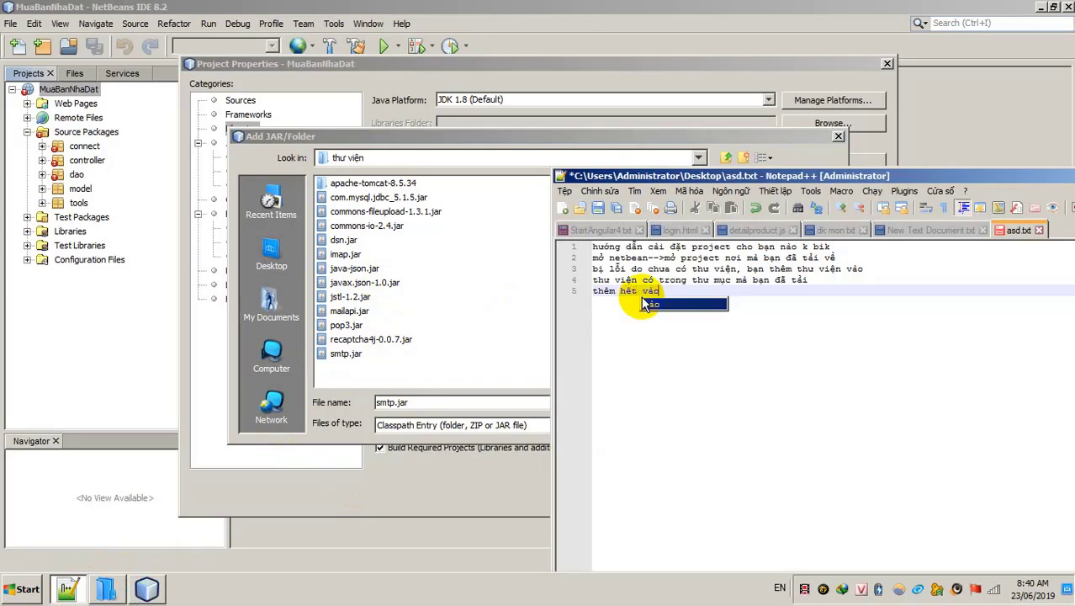
# Step: Add all twelve thư viện jars, com.mysql.jdbc_5.1.5 through smtp.jar, as compile-time libraries and confirm with OK
pyautogui.click(346, 354)
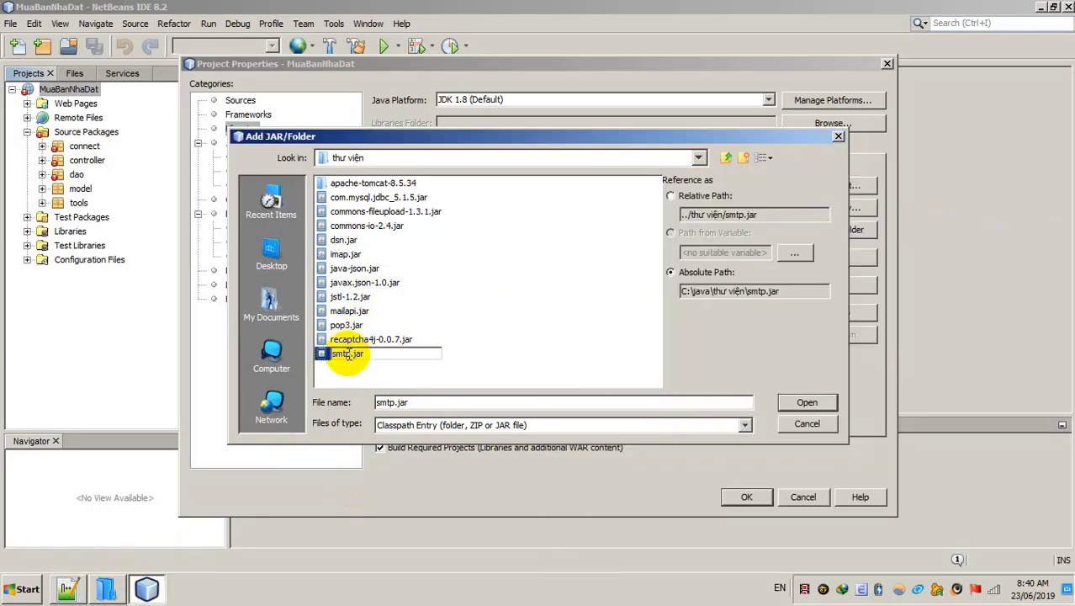
pyautogui.click(361, 339)
pyautogui.moveTo(346, 355); pyautogui.dragTo(346, 178)
pyautogui.click(798, 397)
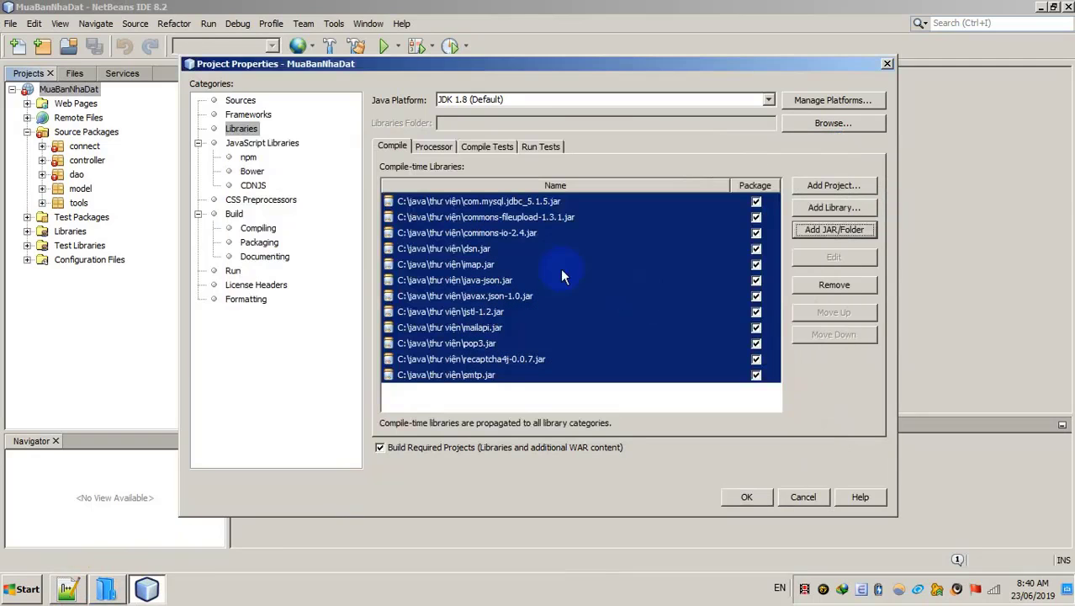
pyautogui.click(742, 498)
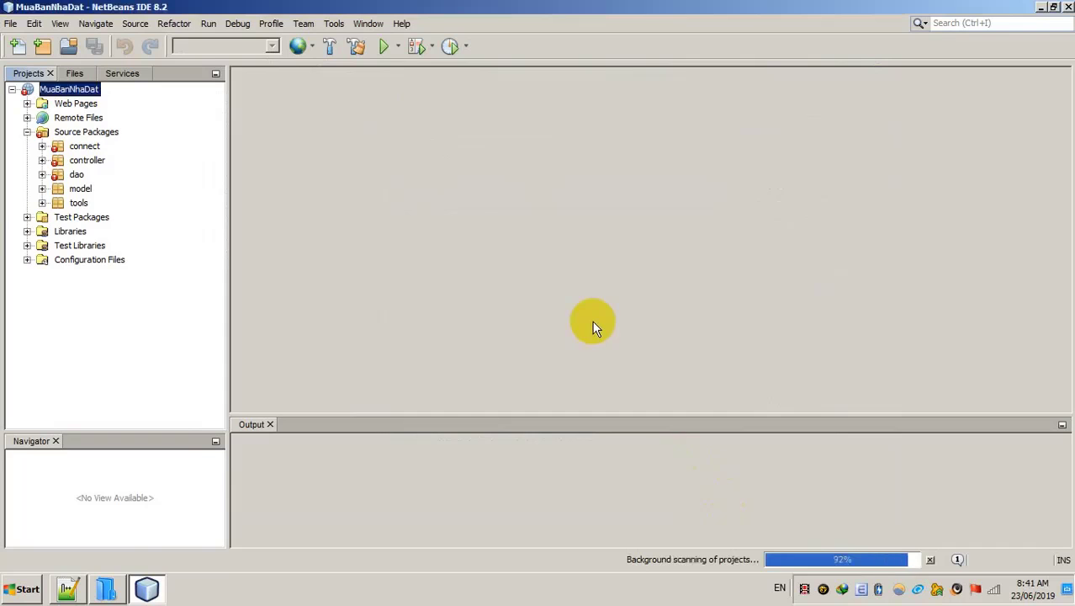
# Step: Add the sixth note line 'thêm serve' to asd.txt and show NetBeans' Services panel
pyautogui.click(67, 589)
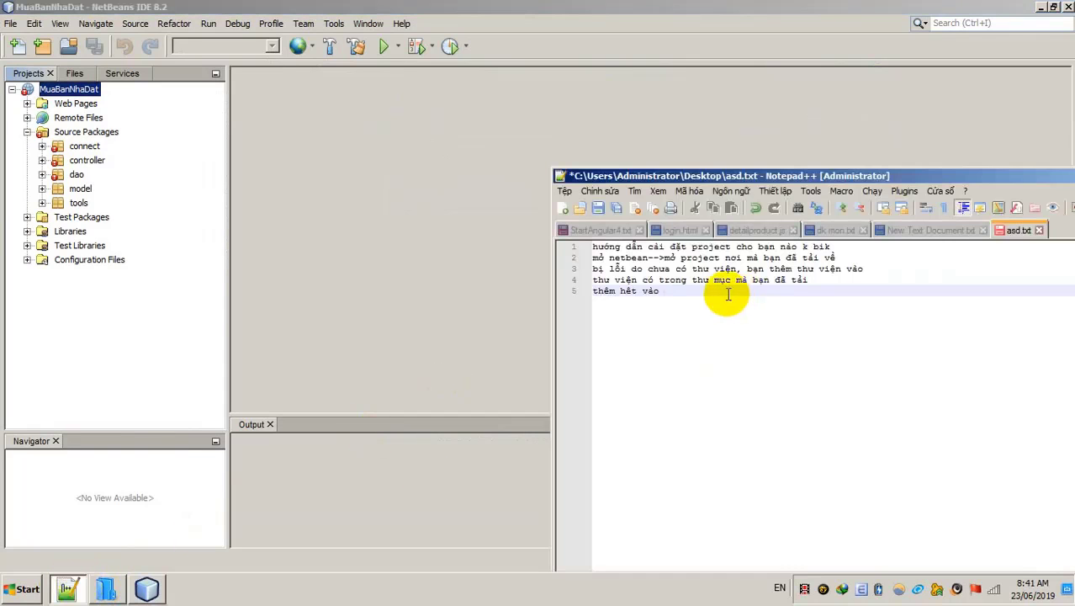
pyautogui.press('Return')
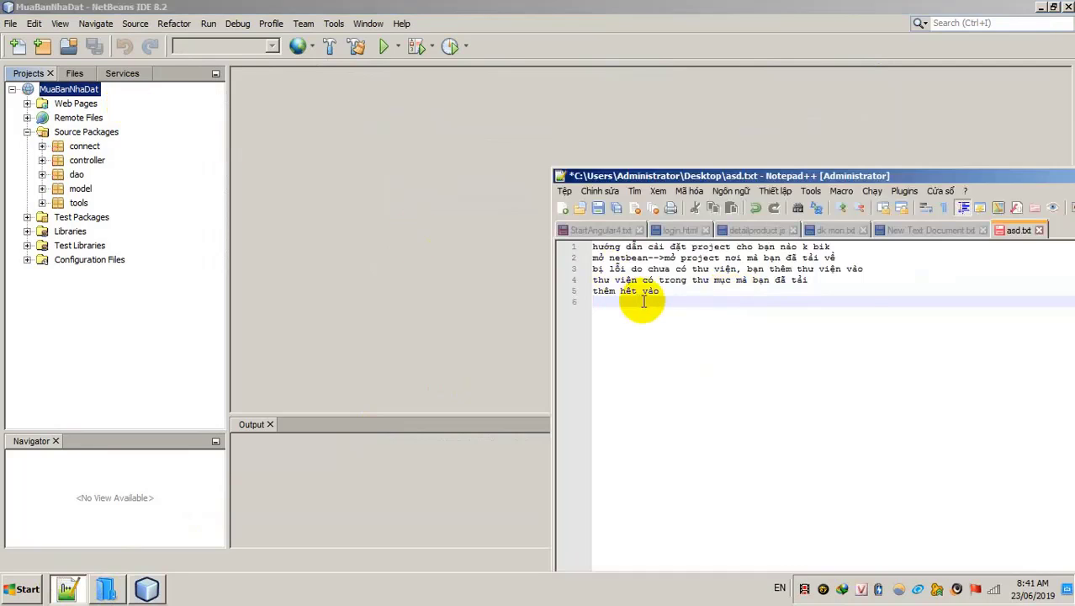
pyautogui.write('thêm serve')
pyautogui.click(122, 73)
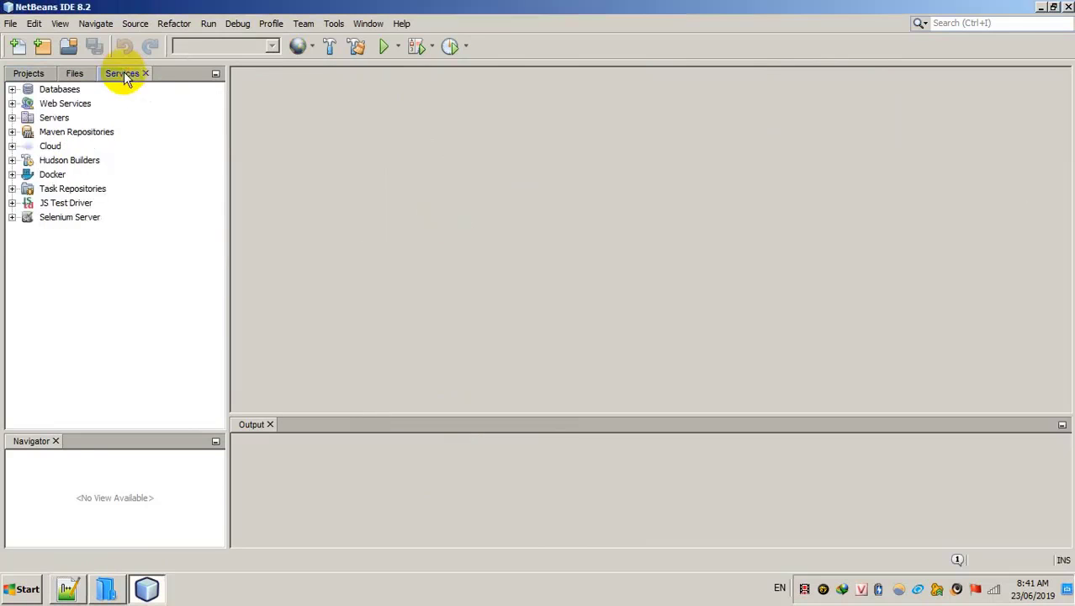
# Step: Start adding a server under Servers and choose Apache Tomcat or TomEE as the type
pyautogui.click(12, 118)
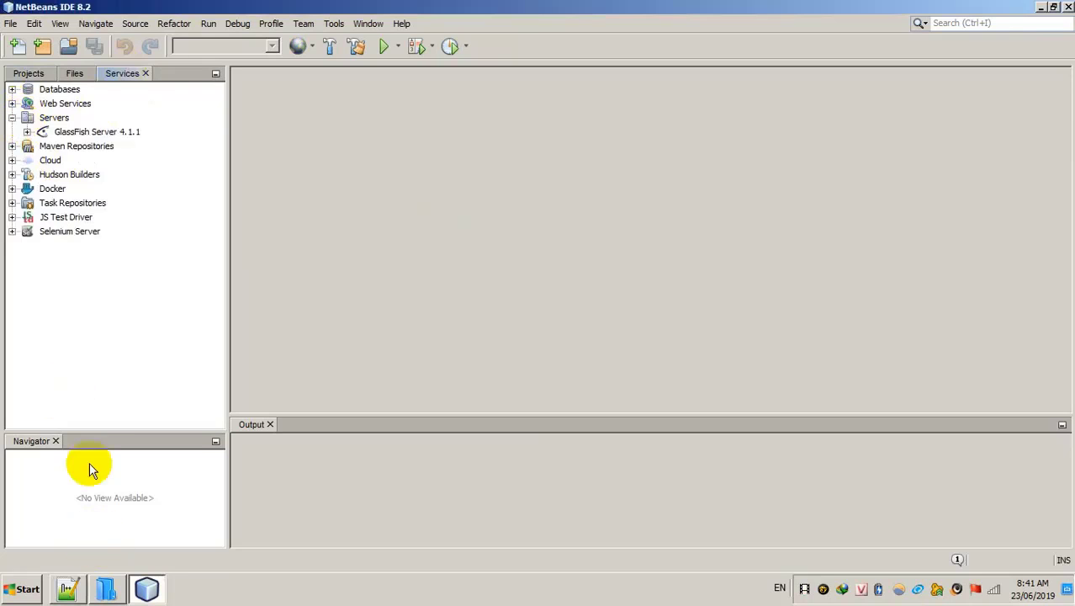
pyautogui.rightClick(59, 124)
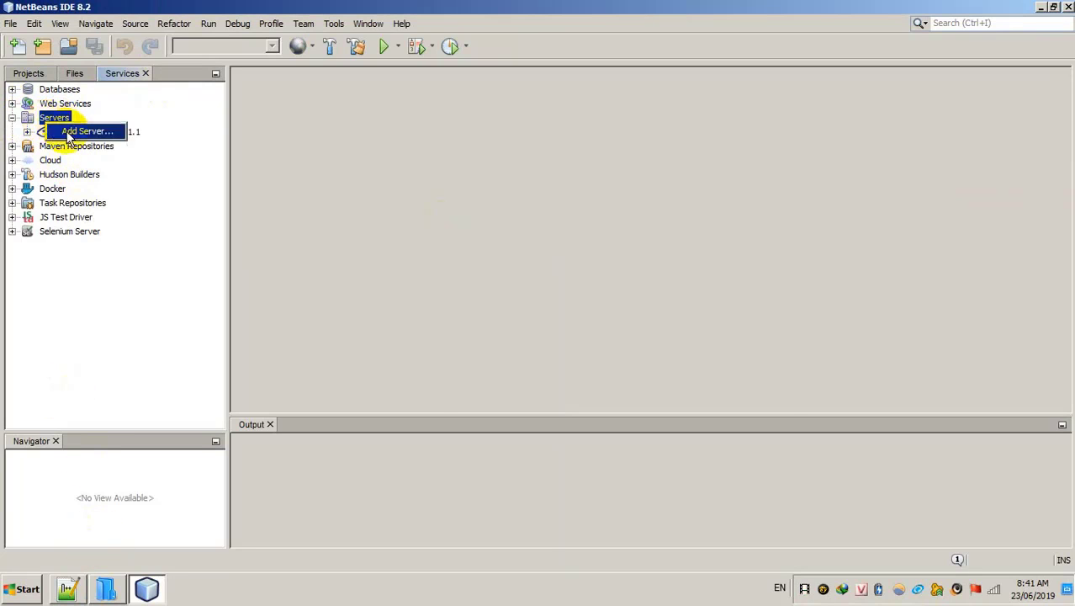
pyautogui.click(67, 132)
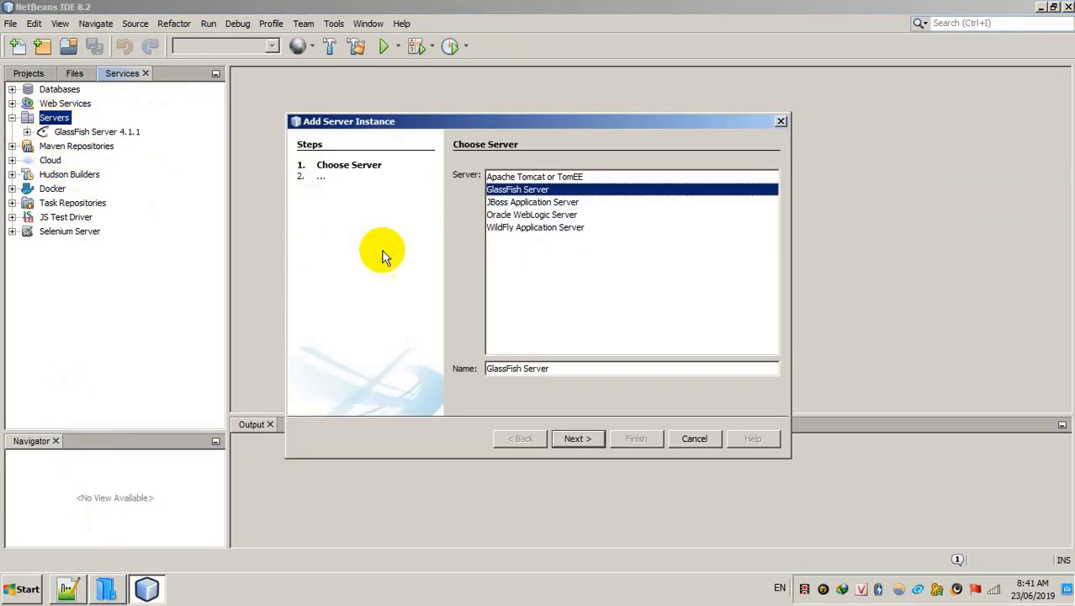
pyautogui.click(536, 177)
pyautogui.click(578, 438)
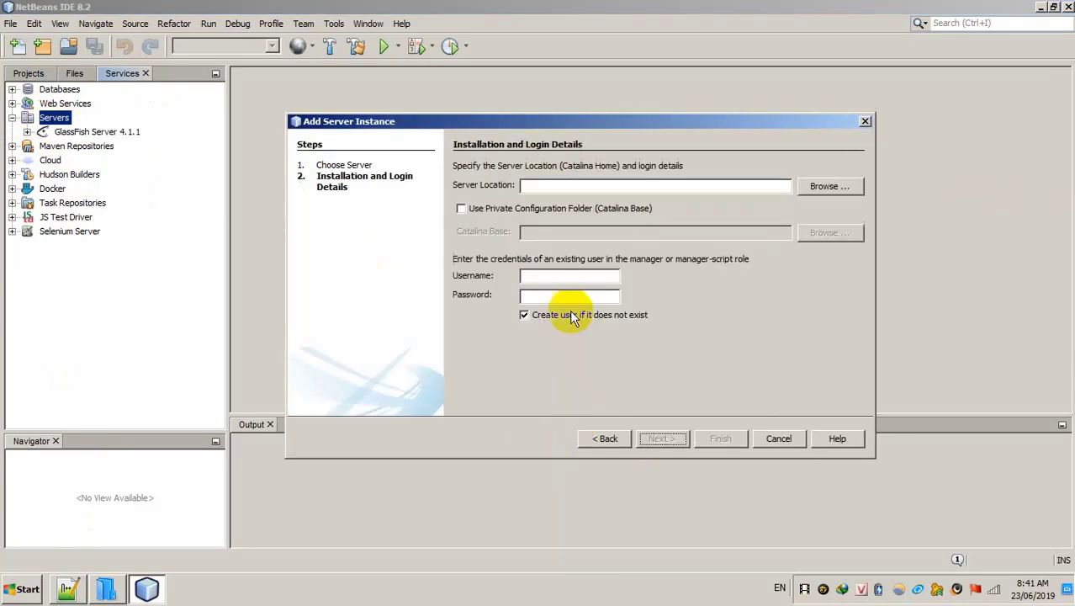
# Step: Set the server location to C:\java\thư viện\apache-tomcat-8.5.34, enter the manager credentials, and finish
pyautogui.click(816, 182)
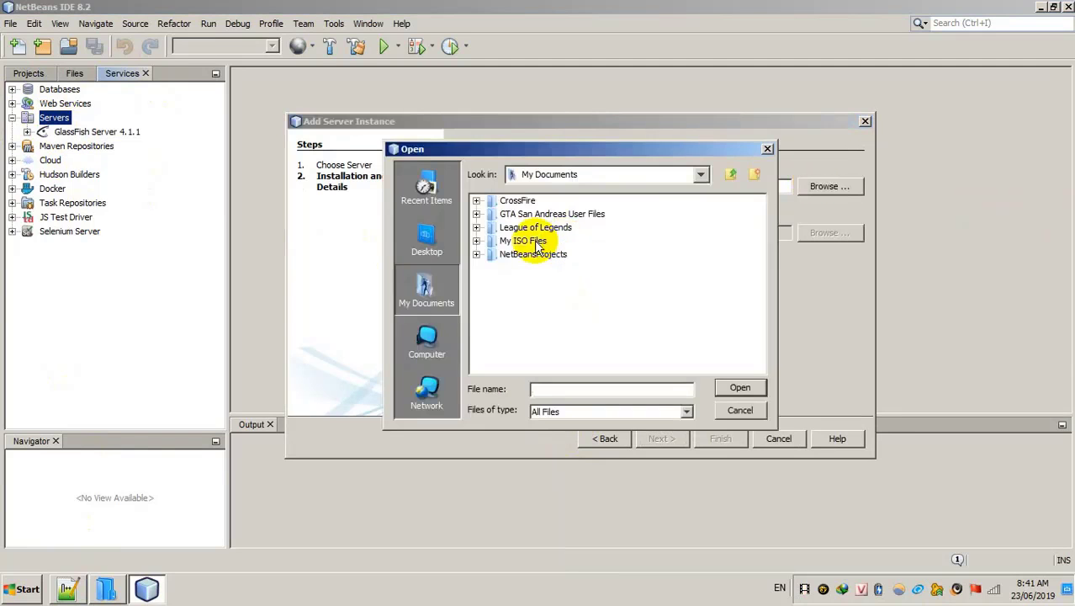
pyautogui.click(427, 340)
pyautogui.doubleClick(517, 202)
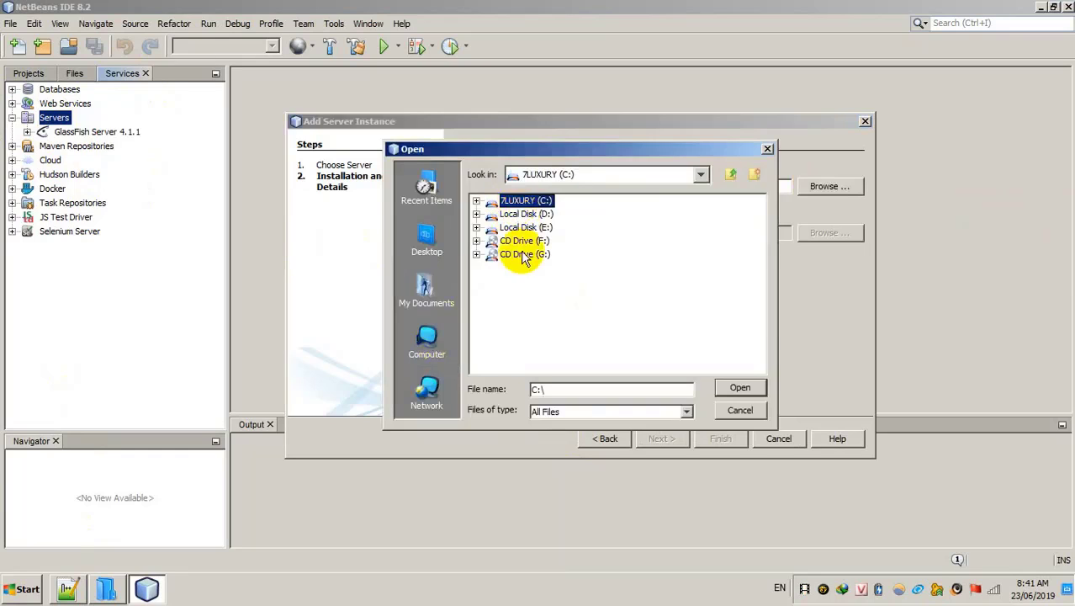
pyautogui.doubleClick(508, 268)
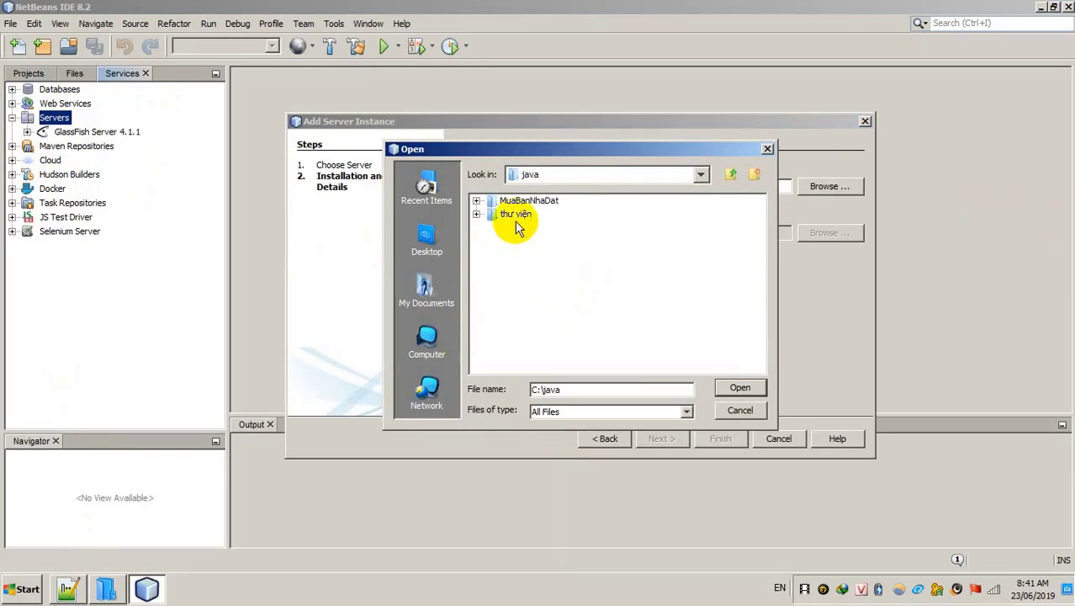
pyautogui.doubleClick(515, 215)
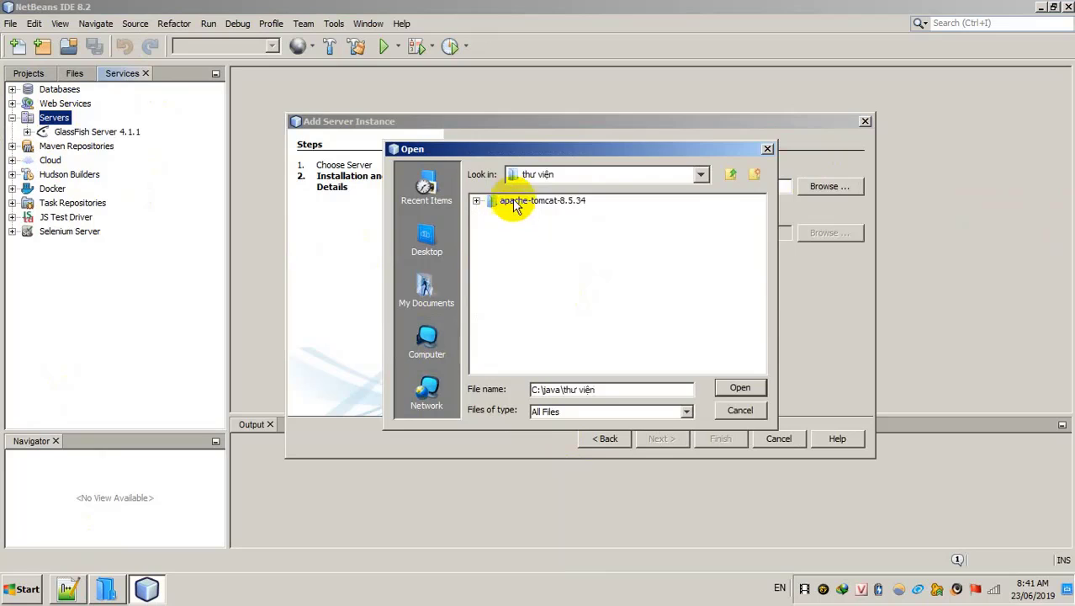
pyautogui.click(517, 203)
pyautogui.click(740, 388)
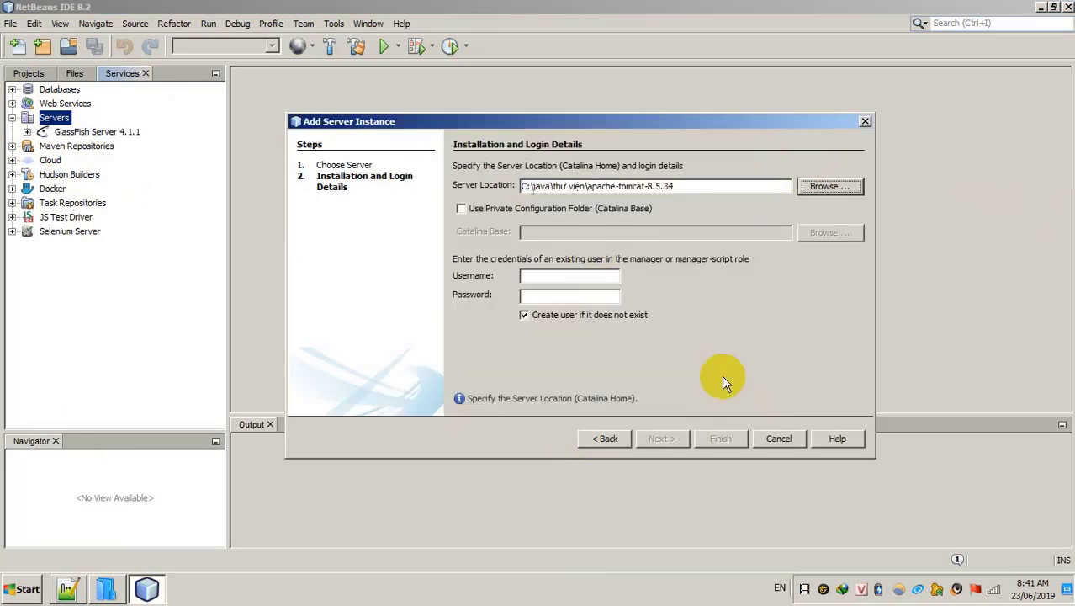
pyautogui.click(539, 282)
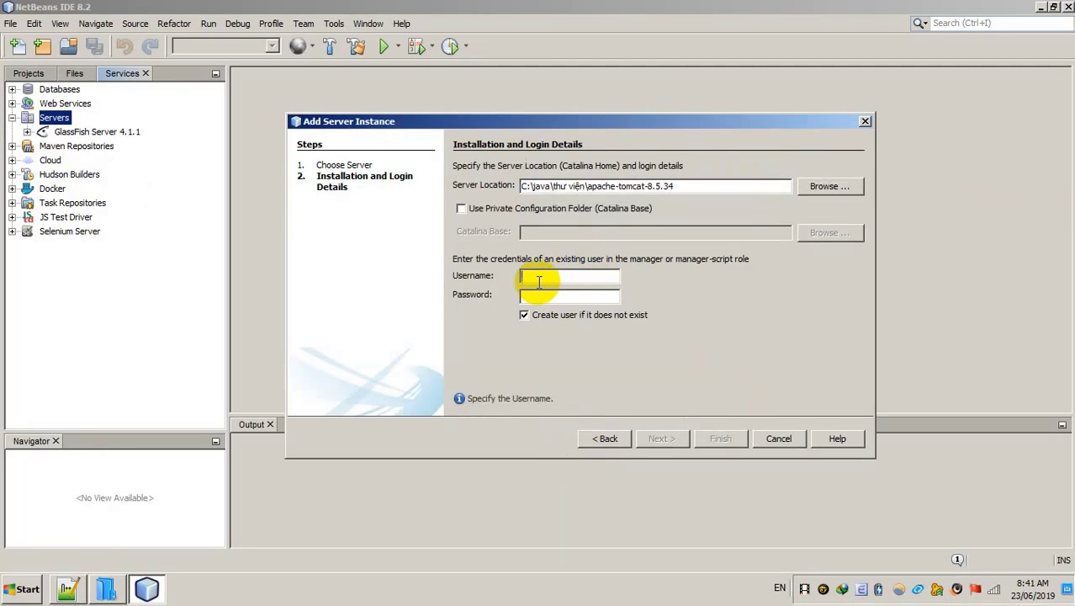
pyautogui.write('1234')
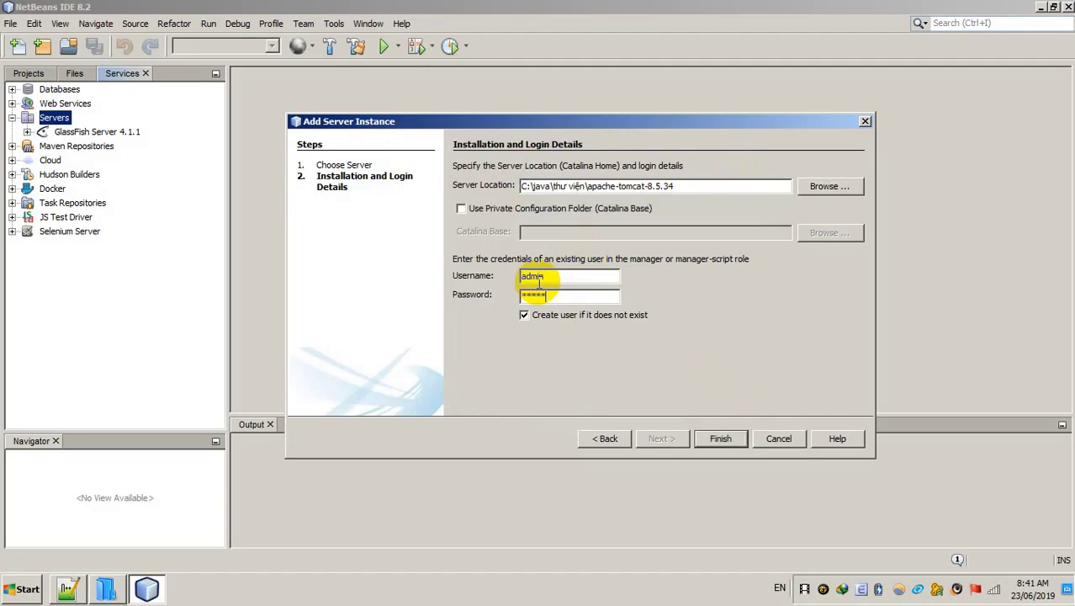
pyautogui.click(721, 438)
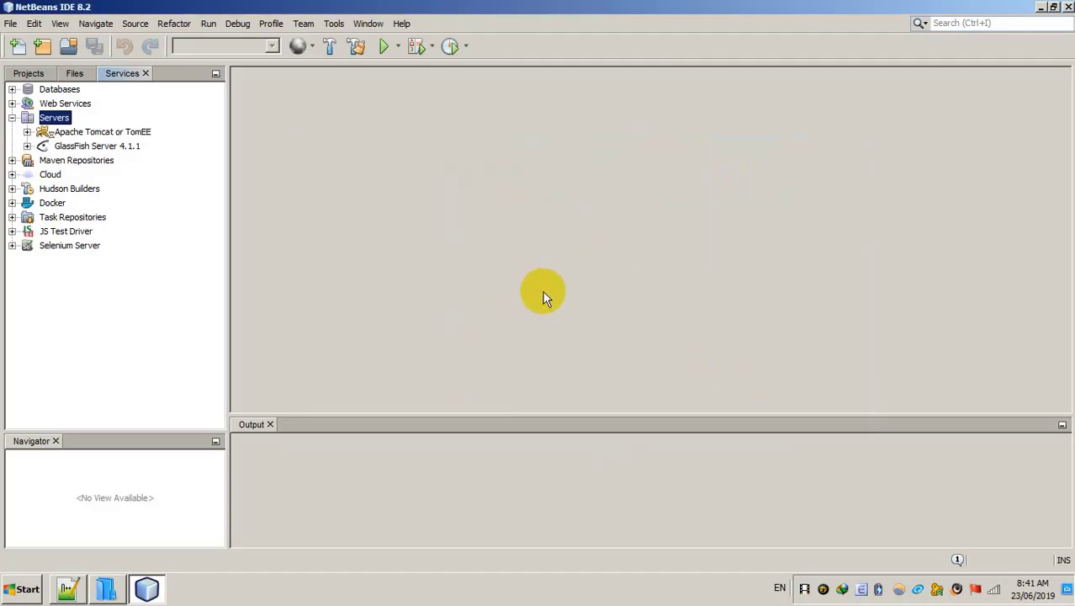
# Step: Start the Apache Tomcat server and dismiss the missing Bootstrap class error
pyautogui.click(91, 132)
pyautogui.rightClick(93, 133)
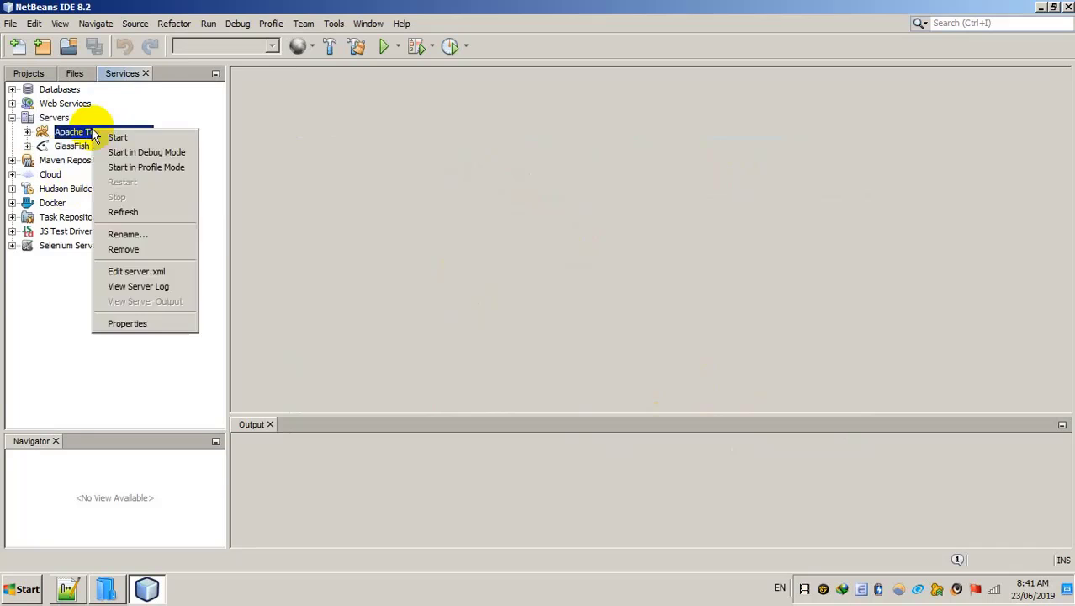
pyautogui.click(119, 138)
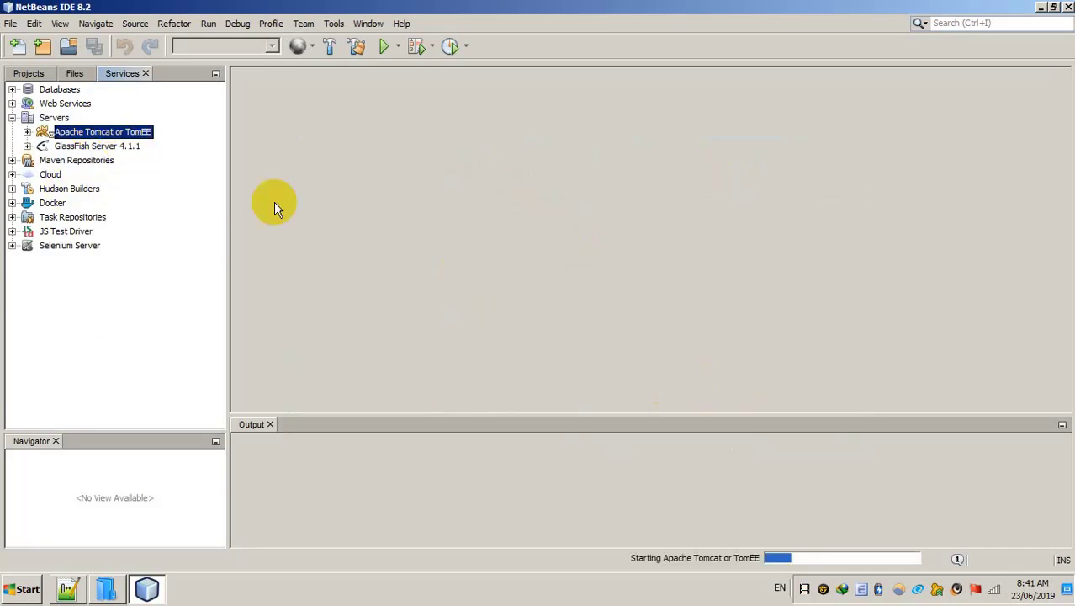
pyautogui.click(28, 73)
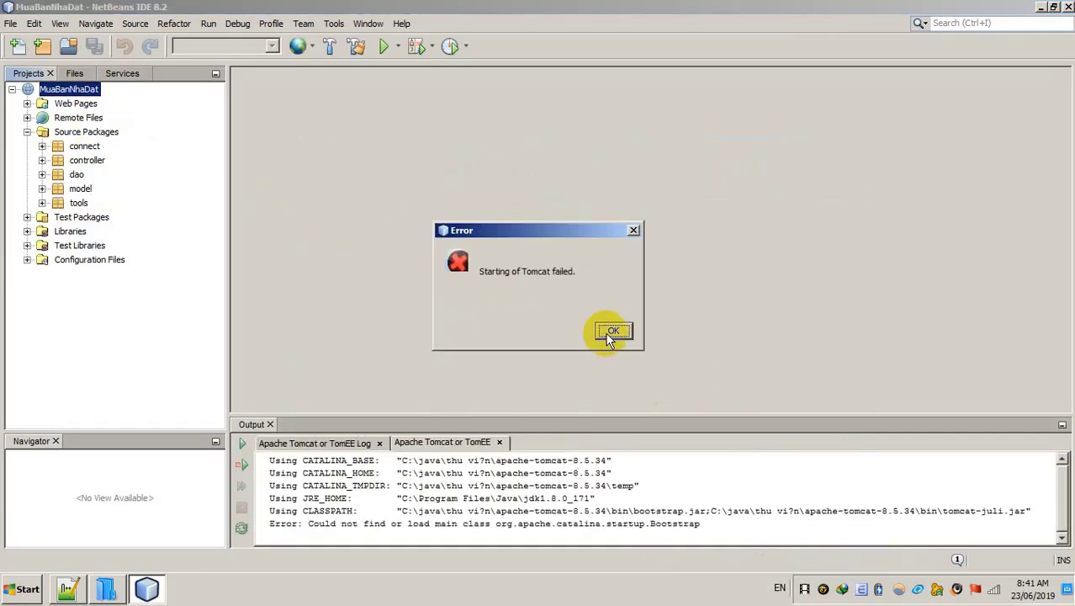
pyautogui.click(612, 332)
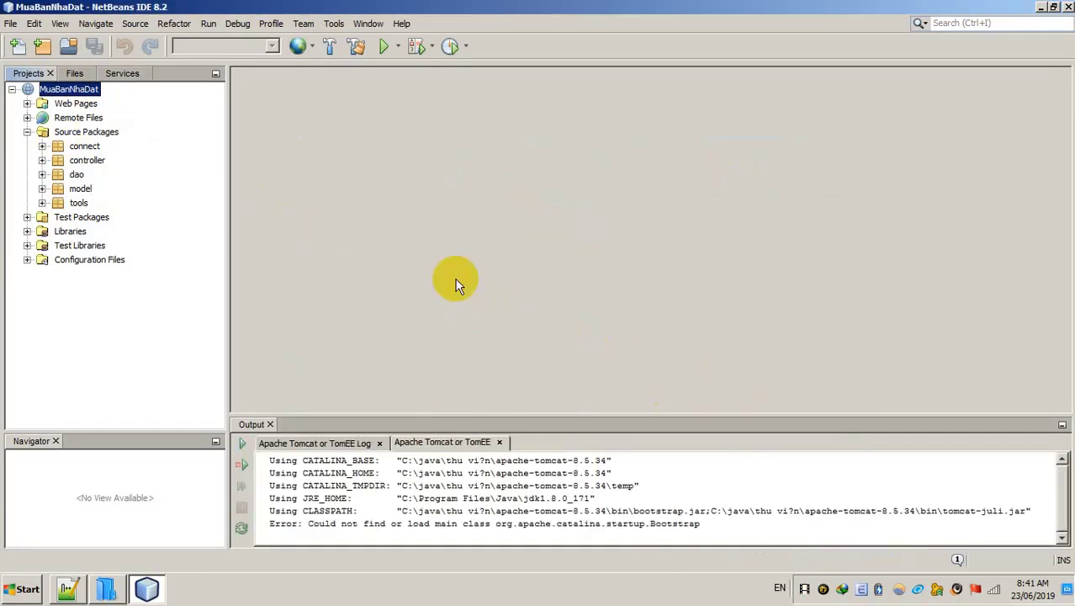
# Step: Remove the Tomcat server from Servers, leaving only GlassFish
pyautogui.click(118, 75)
pyautogui.rightClick(69, 136)
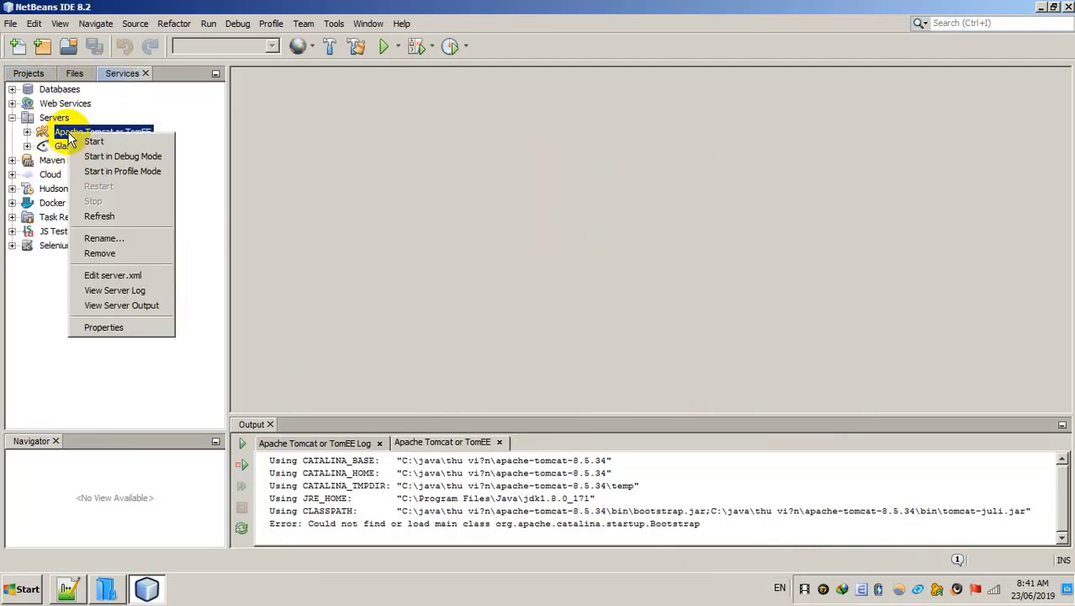
pyautogui.click(101, 252)
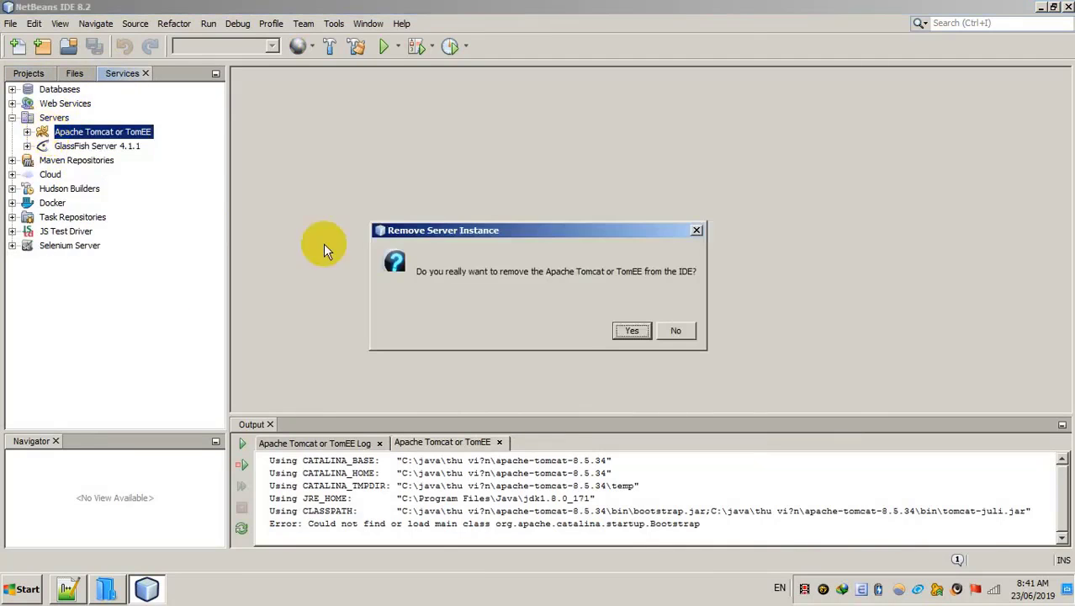
pyautogui.click(633, 330)
pyautogui.rightClick(55, 123)
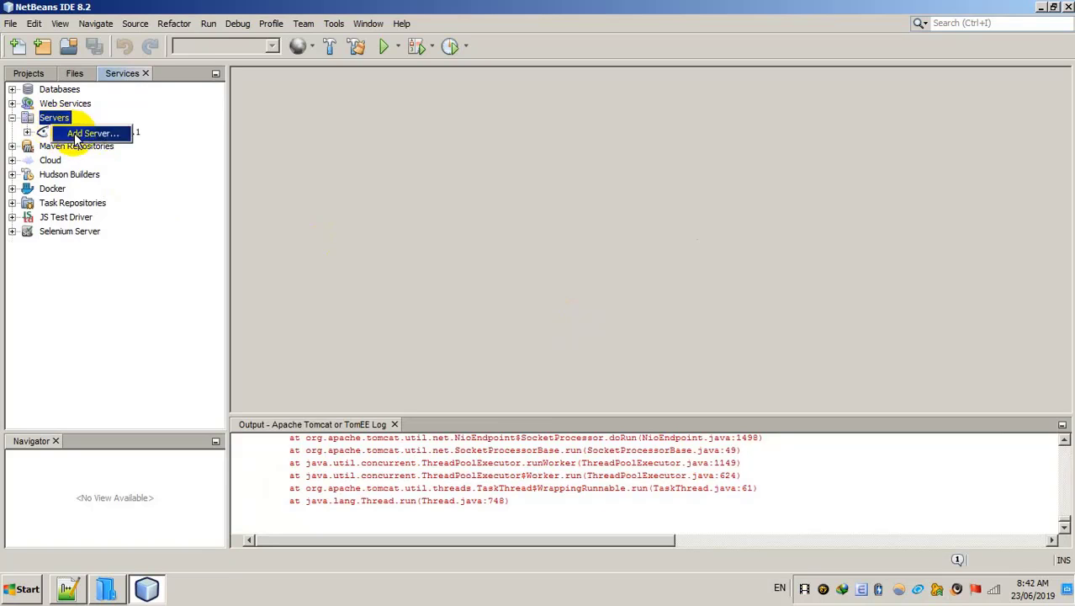
# Step: Select the apache-tomcat-8.5.34 folder in thư viện and go back to the C: drive root
pyautogui.click(106, 589)
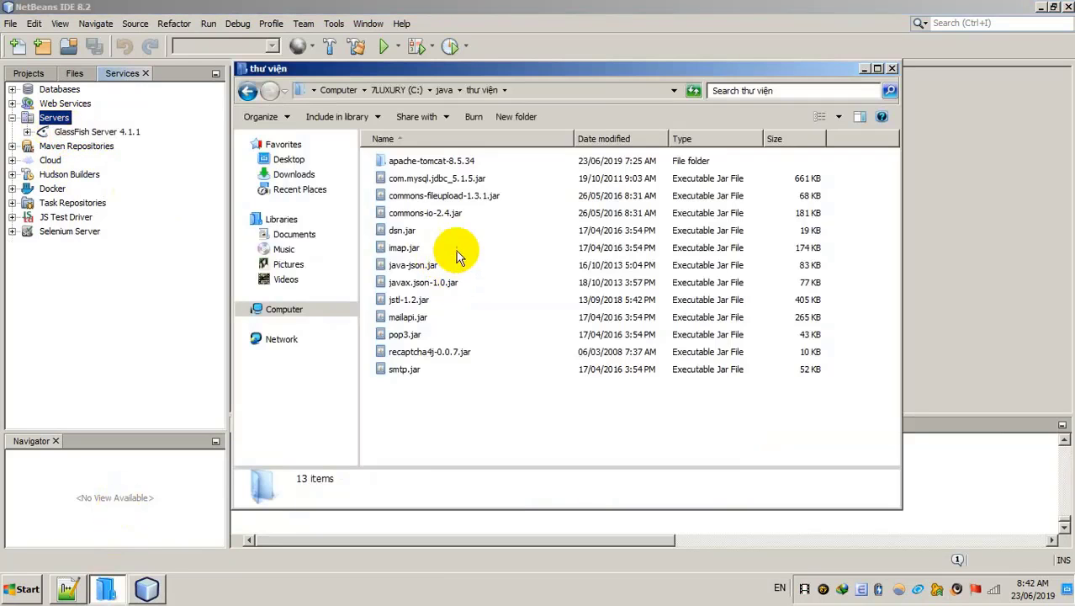
pyautogui.click(407, 163)
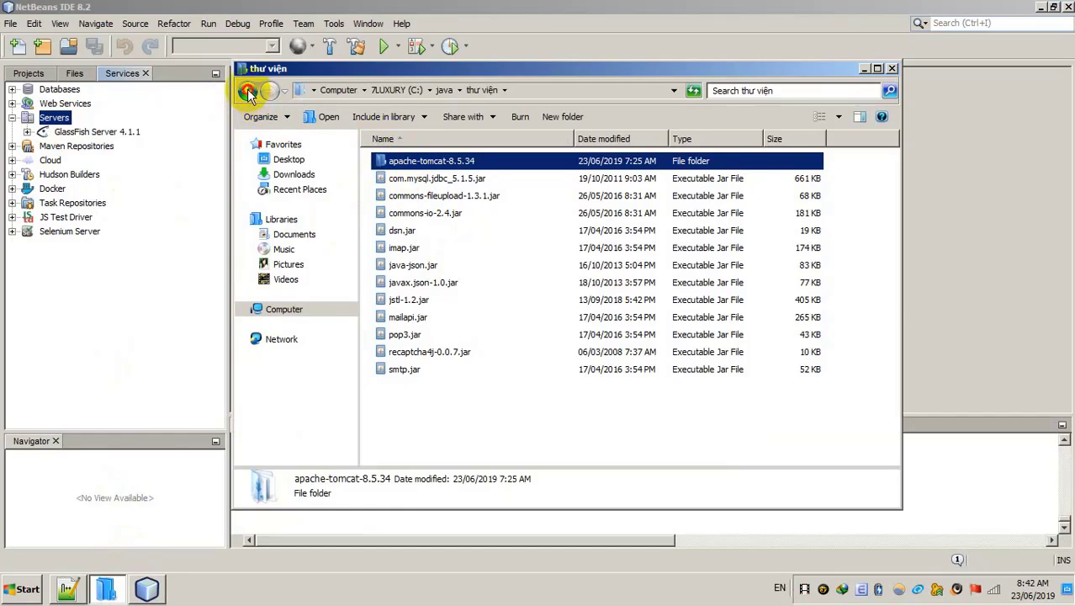
pyautogui.click(248, 90)
pyautogui.click(248, 91)
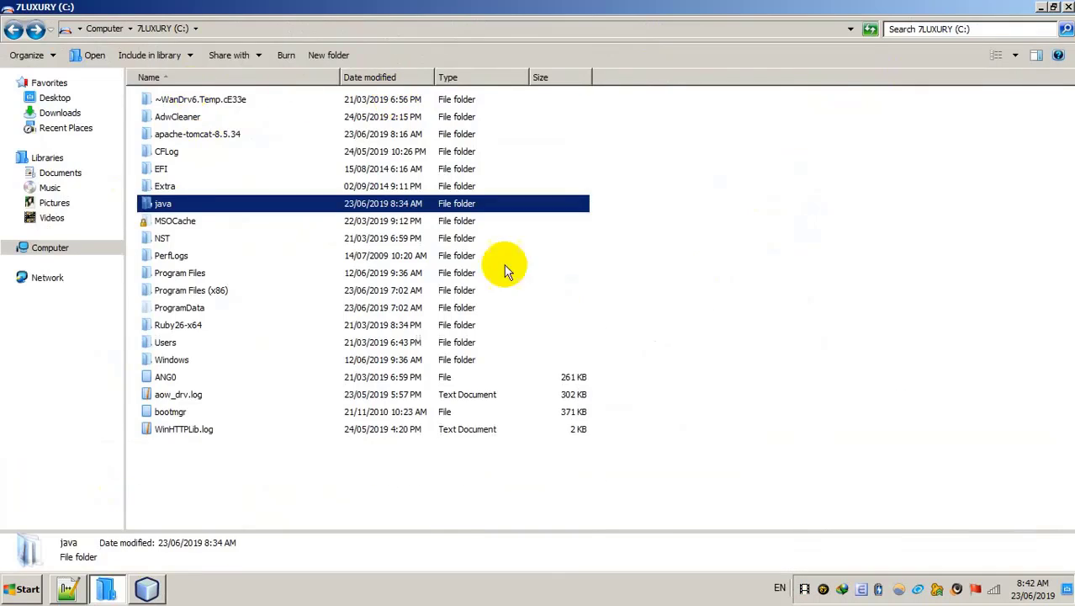
# Step: Paste apache-tomcat-8.5.34 into C:\, merging folders and applying the conflict choice to all files
pyautogui.click(706, 310)
pyautogui.rightClick(681, 283)
pyautogui.click(724, 372)
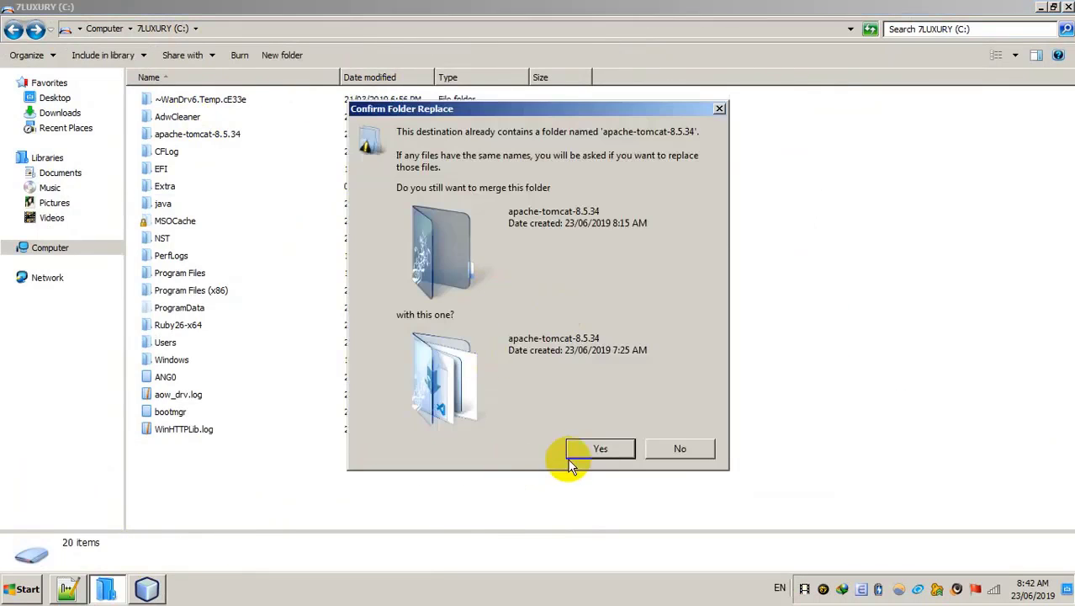
pyautogui.click(599, 448)
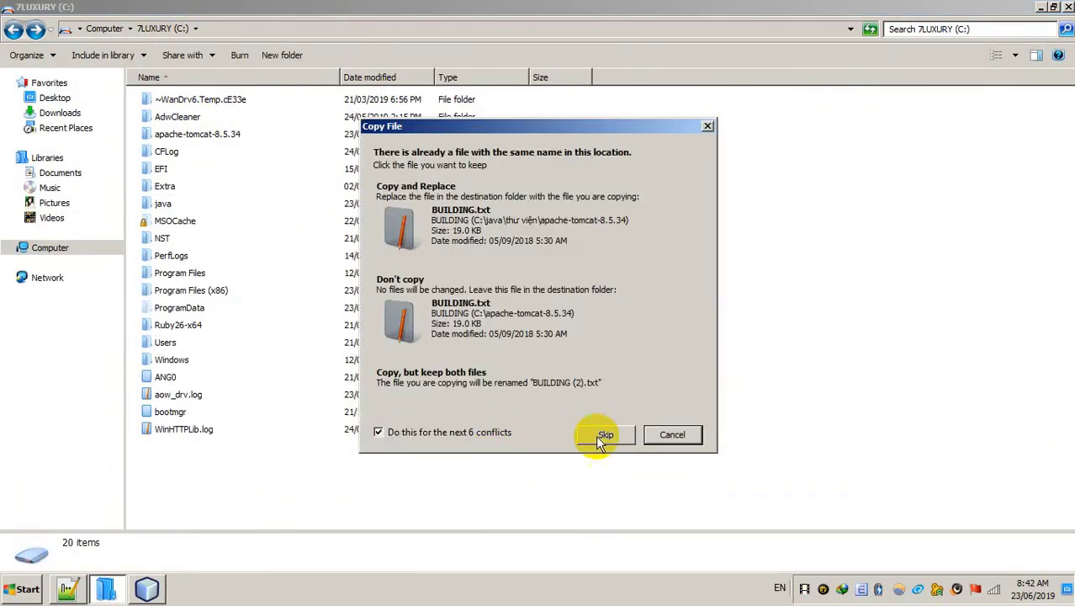
pyautogui.click(513, 235)
pyautogui.click(441, 465)
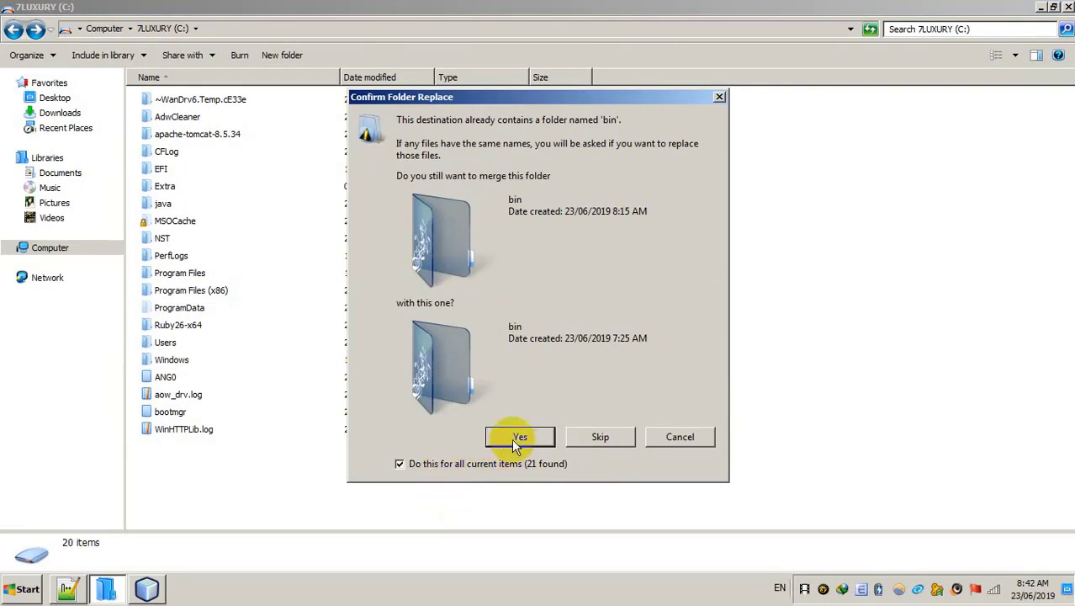
pyautogui.click(518, 437)
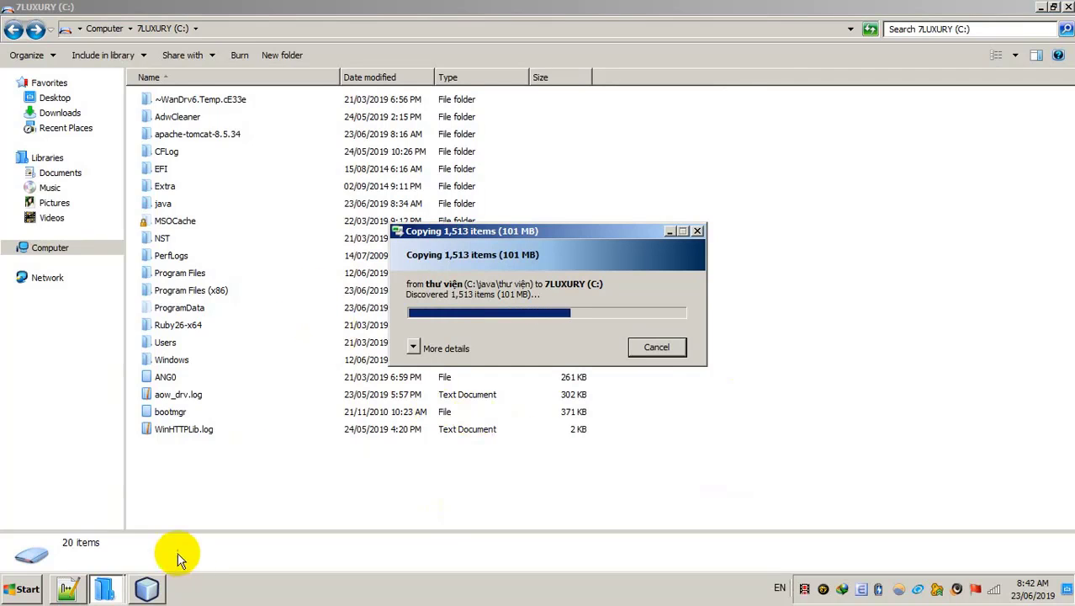
pyautogui.click(148, 588)
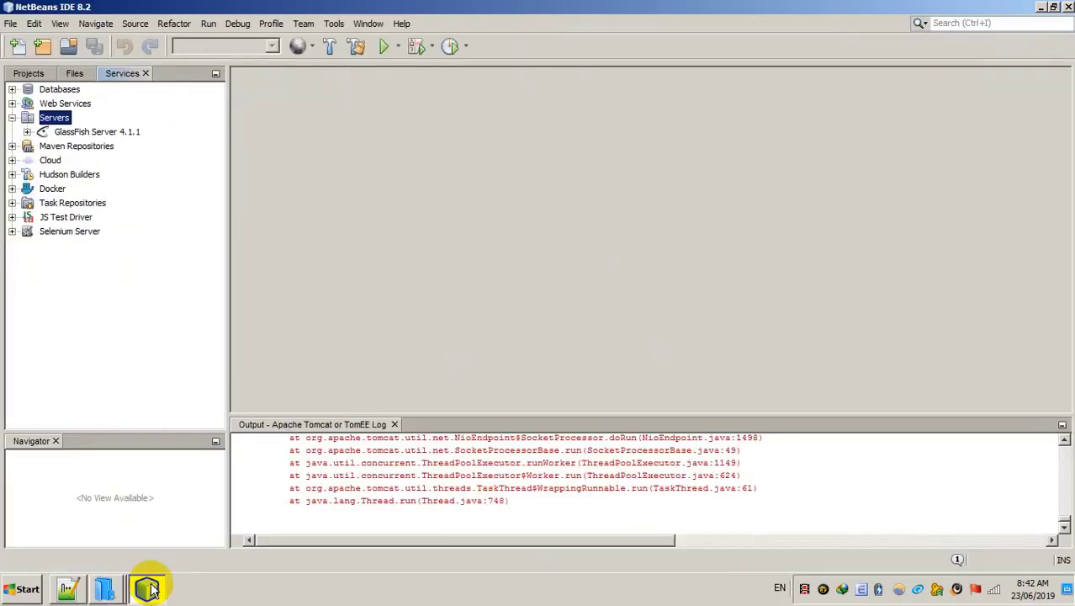
pyautogui.click(148, 589)
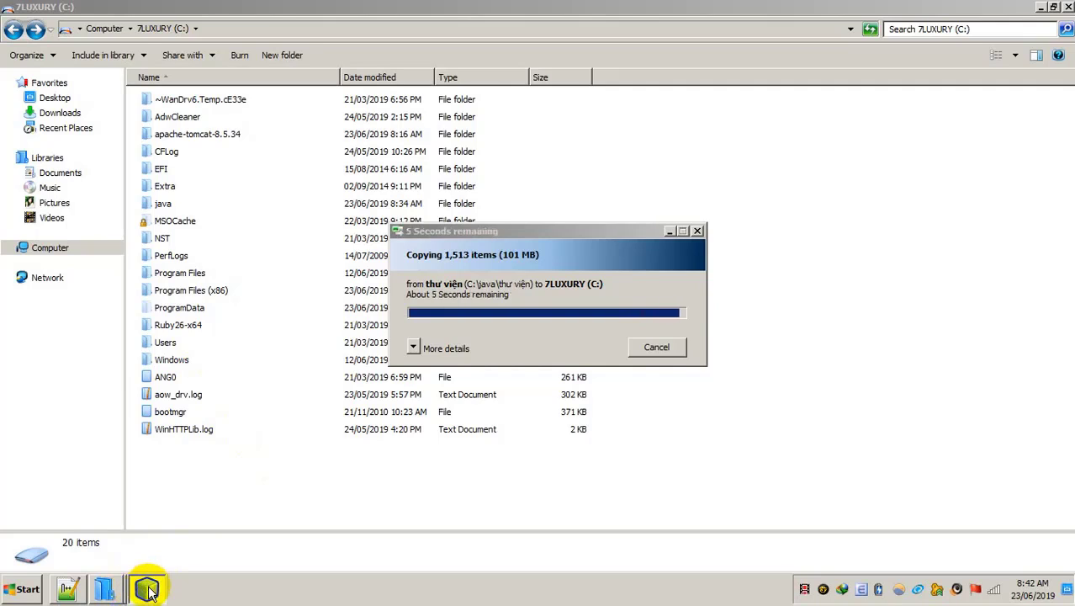
pyautogui.click(147, 589)
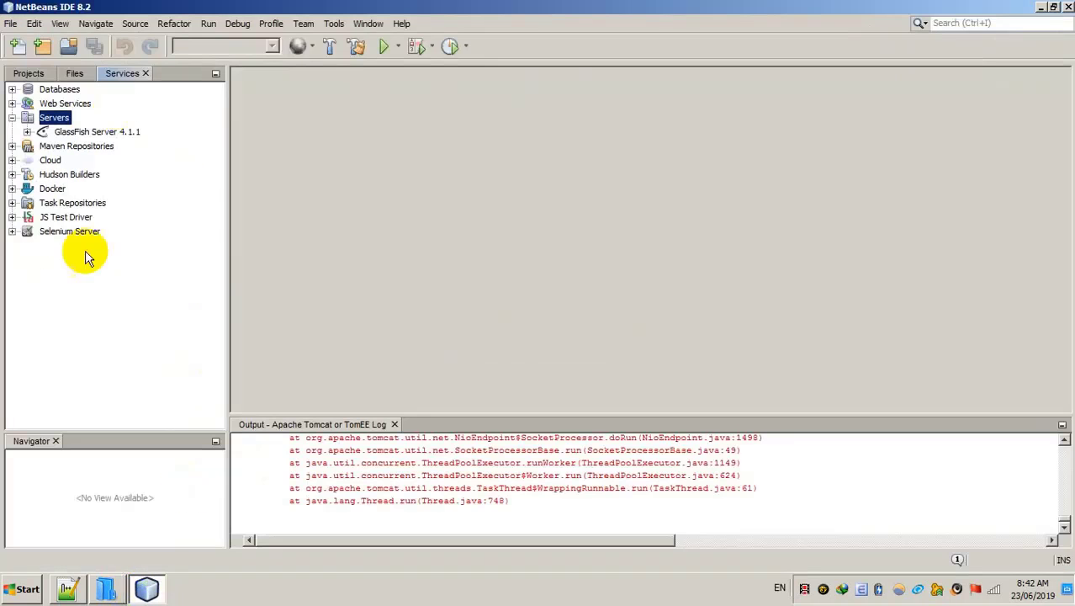
pyautogui.click(147, 589)
pyautogui.click(148, 589)
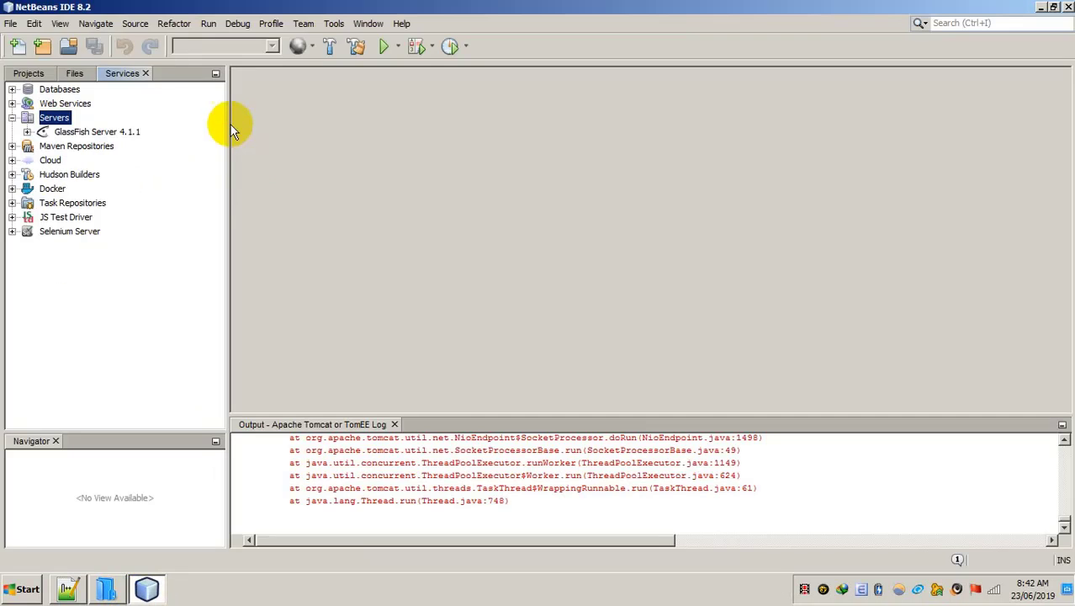
# Step: Begin adding a new server of type Apache Tomcat or TomEE from the Servers node
pyautogui.rightClick(48, 122)
pyautogui.click(72, 129)
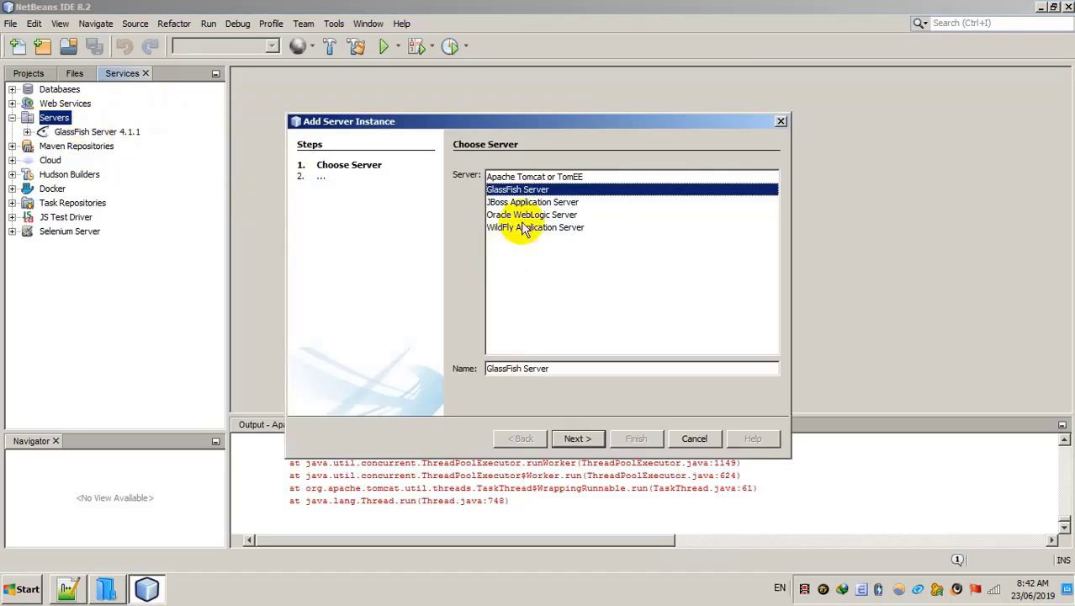
pyautogui.click(527, 178)
pyautogui.click(577, 439)
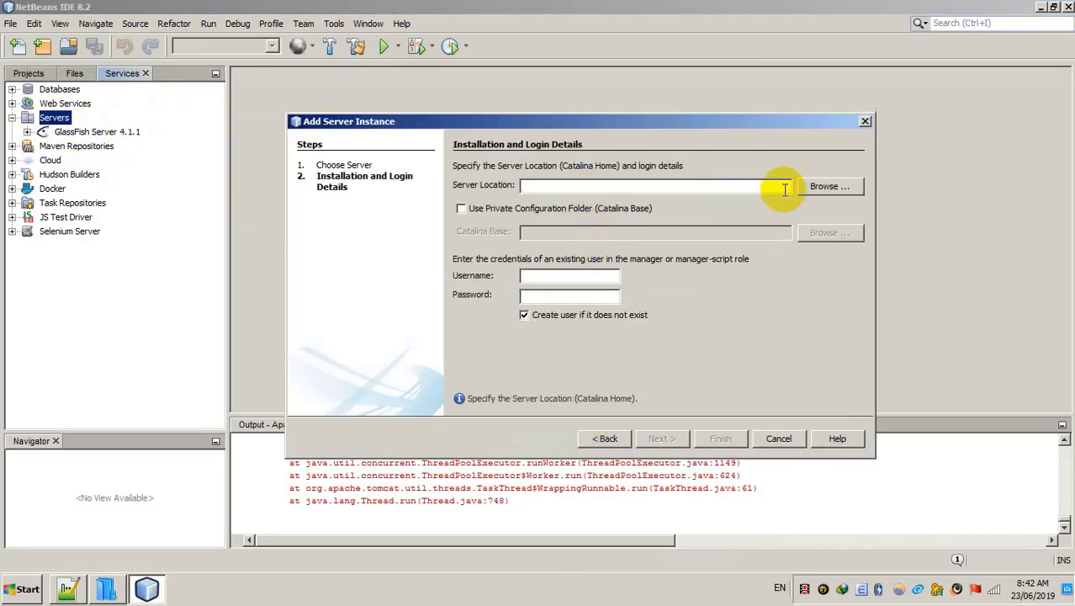
# Step: Set the server location to C:\apache-tomcat-8.5.34, enter the manager credentials, and finish
pyautogui.click(821, 189)
pyautogui.click(427, 341)
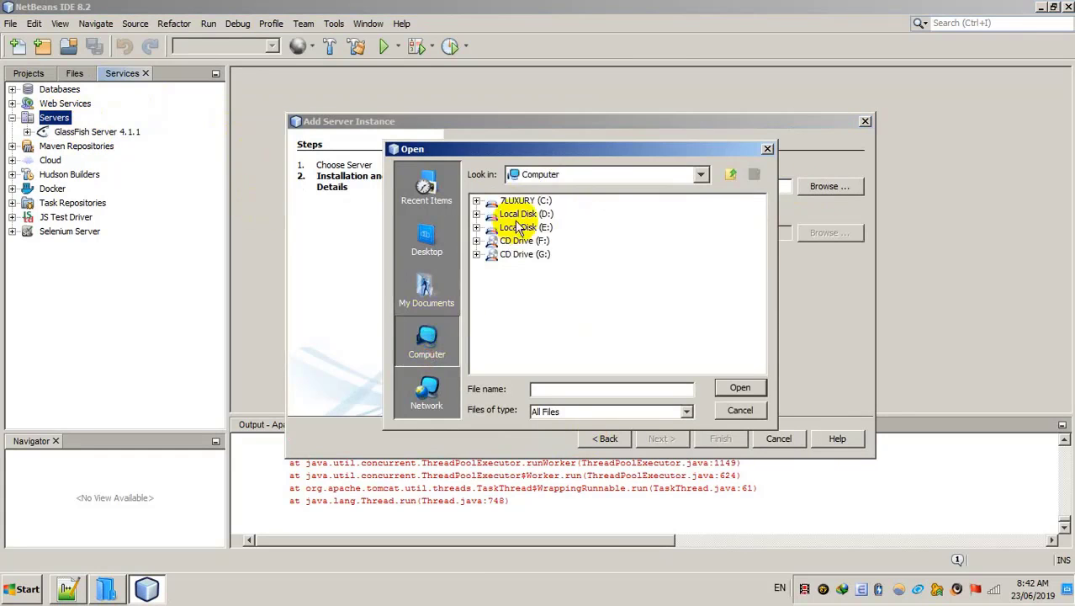
pyautogui.click(516, 202)
pyautogui.doubleClick(516, 202)
pyautogui.click(522, 213)
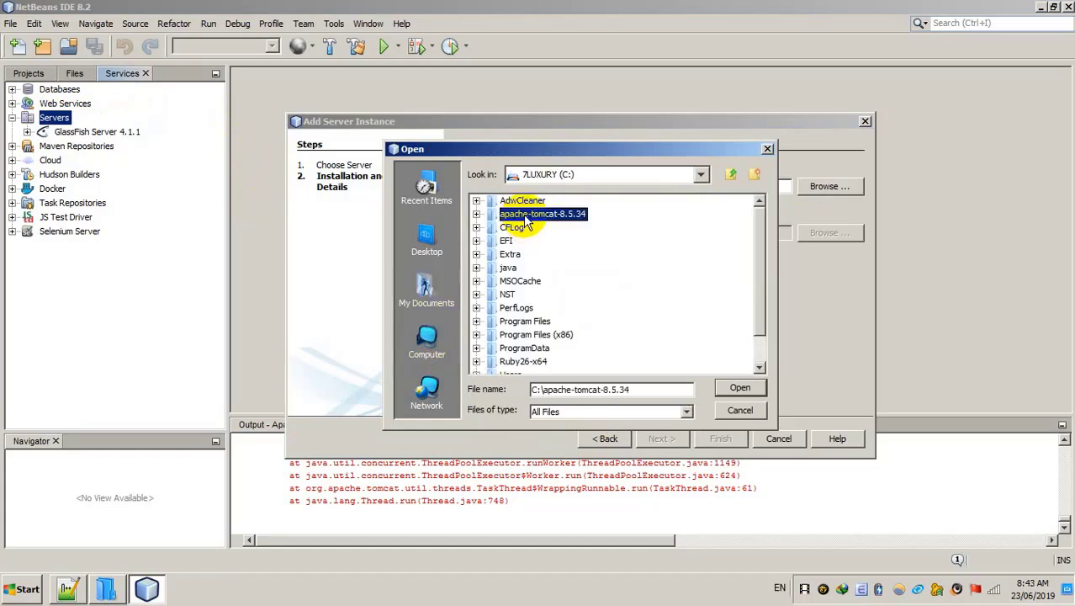
pyautogui.click(738, 387)
pyautogui.click(540, 282)
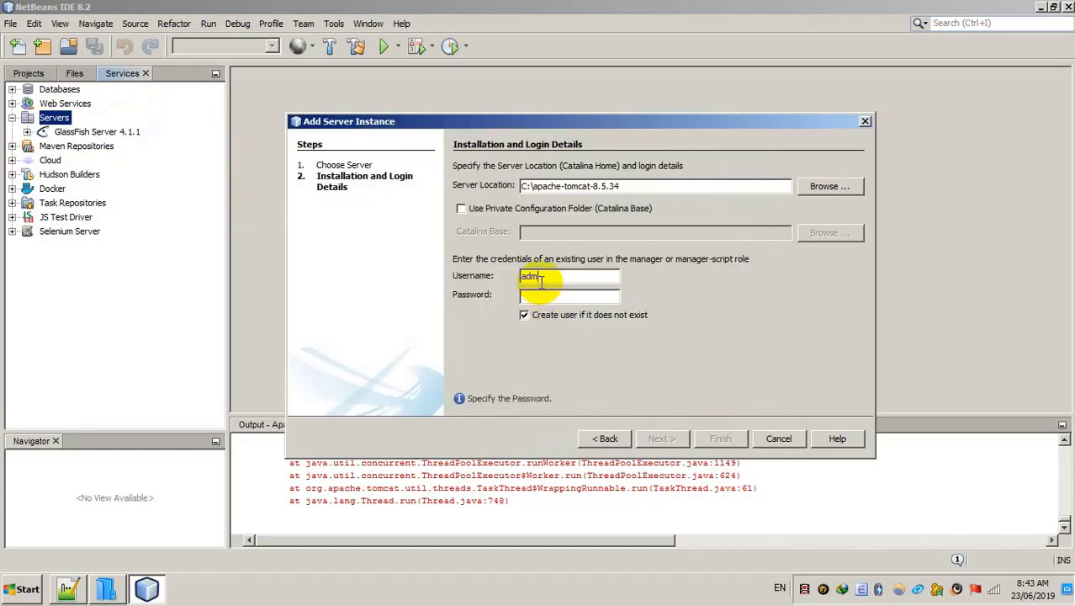
pyautogui.write('admin')
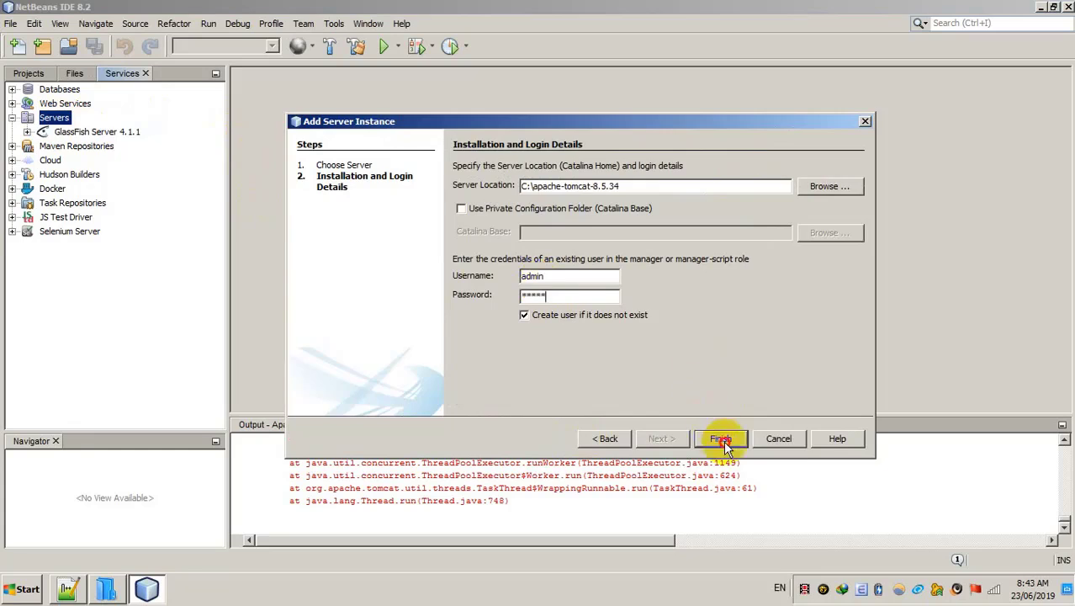
pyautogui.click(721, 438)
# Step: Start the Apache Tomcat server and confirm its manager login prompt
pyautogui.click(64, 134)
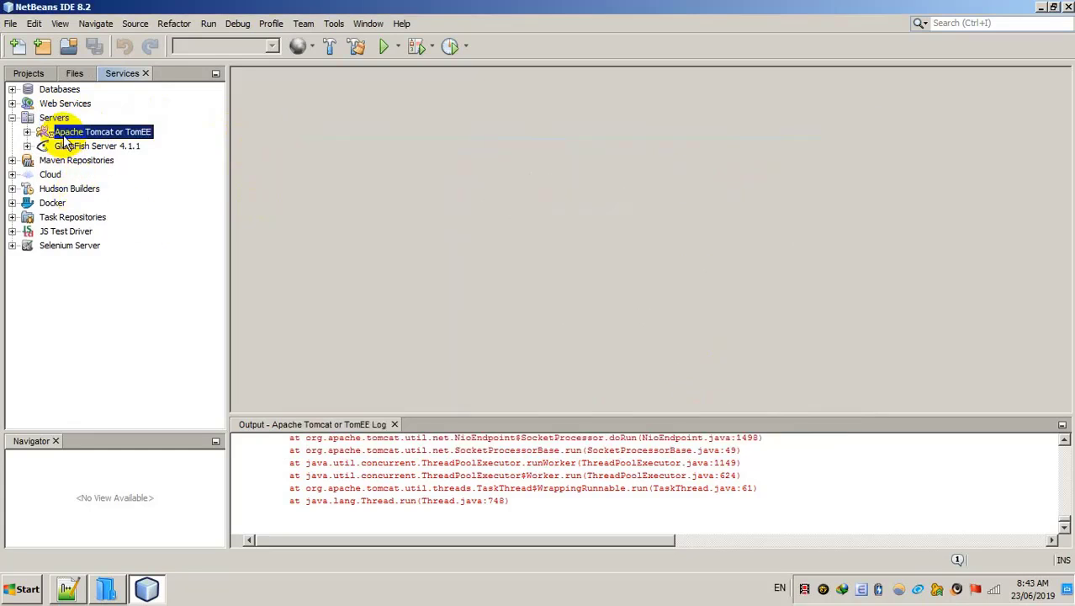
pyautogui.rightClick(64, 135)
pyautogui.click(80, 144)
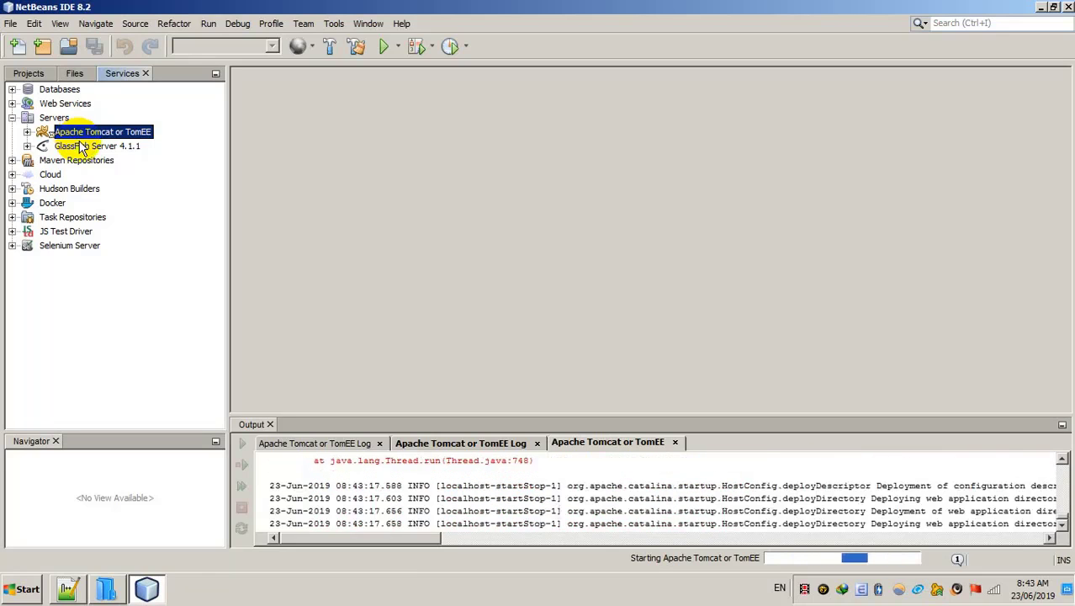
pyautogui.click(68, 588)
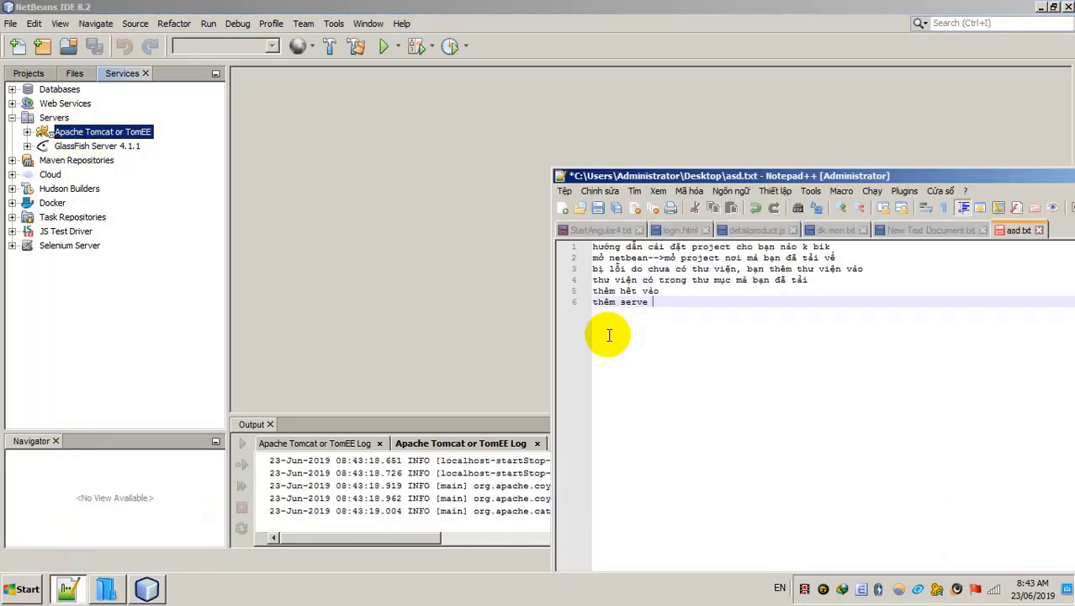
pyautogui.click(511, 345)
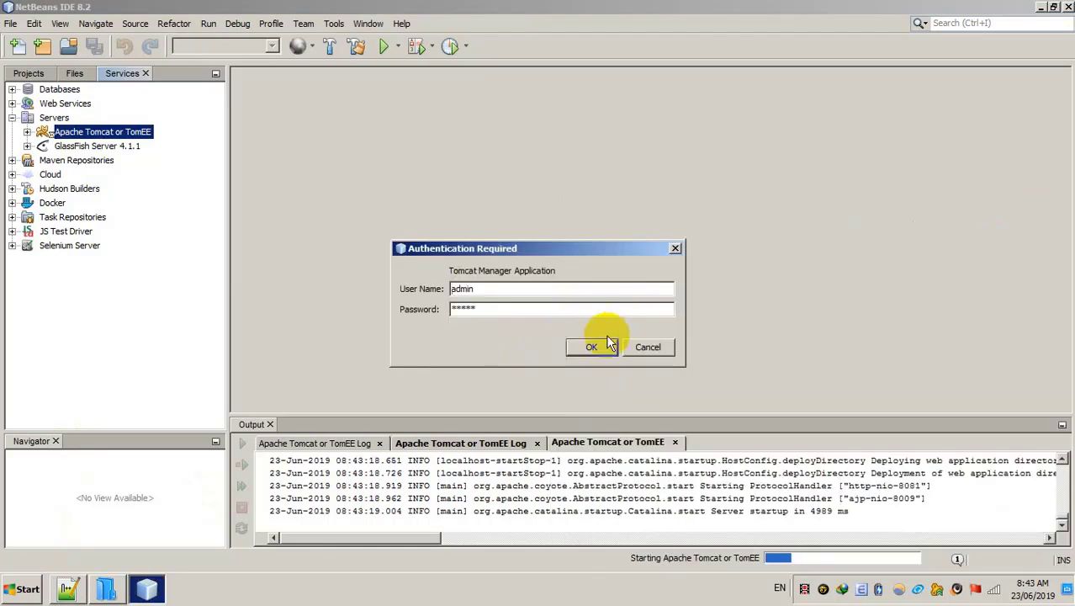
pyautogui.click(604, 340)
# Step: Add the line 'vào mysql thêm data' to the asd.txt notes and save
pyautogui.click(66, 588)
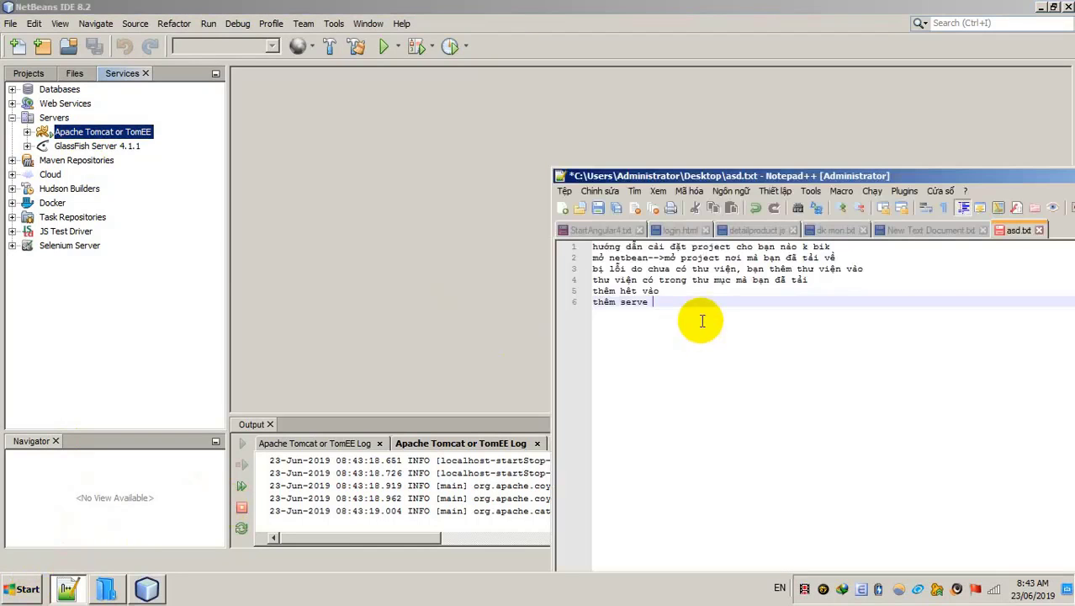
pyautogui.press('Return')
pyautogui.write('v')
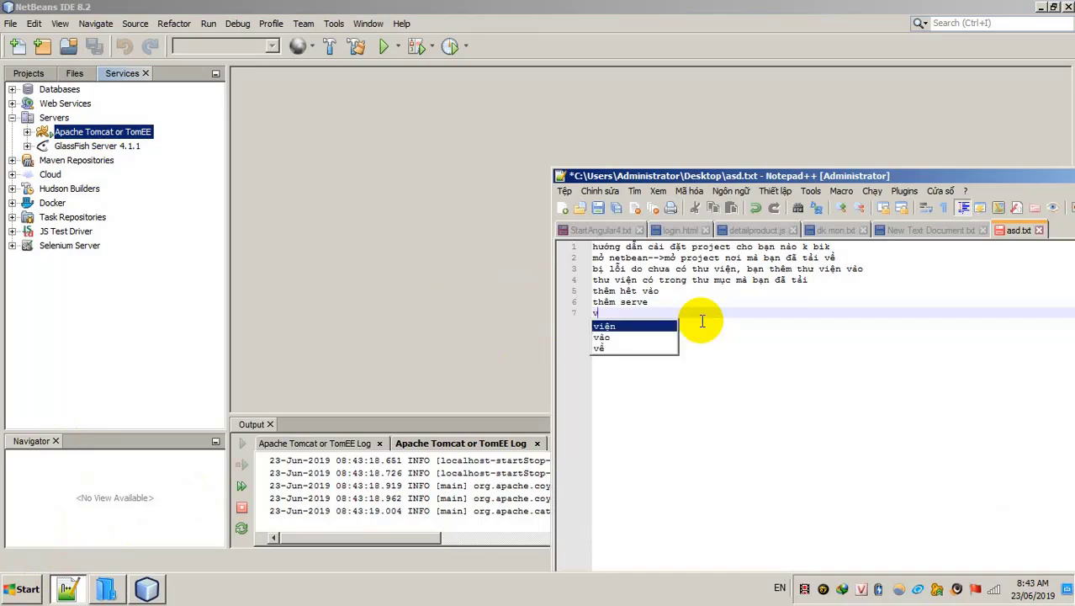
pyautogui.write('ào mysql')
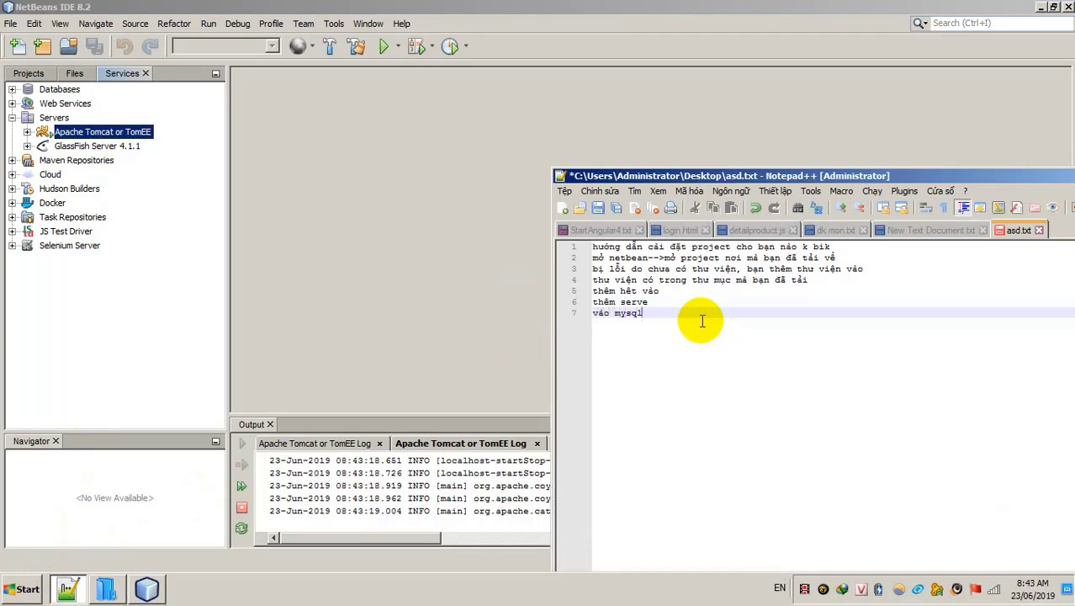
pyautogui.write(' thêm database')
pyautogui.hotkey('ctrl', 's')
# Step: Collapse the Servers node in NetBeans and show the MuaBanNhaDat project tree
pyautogui.click(370, 293)
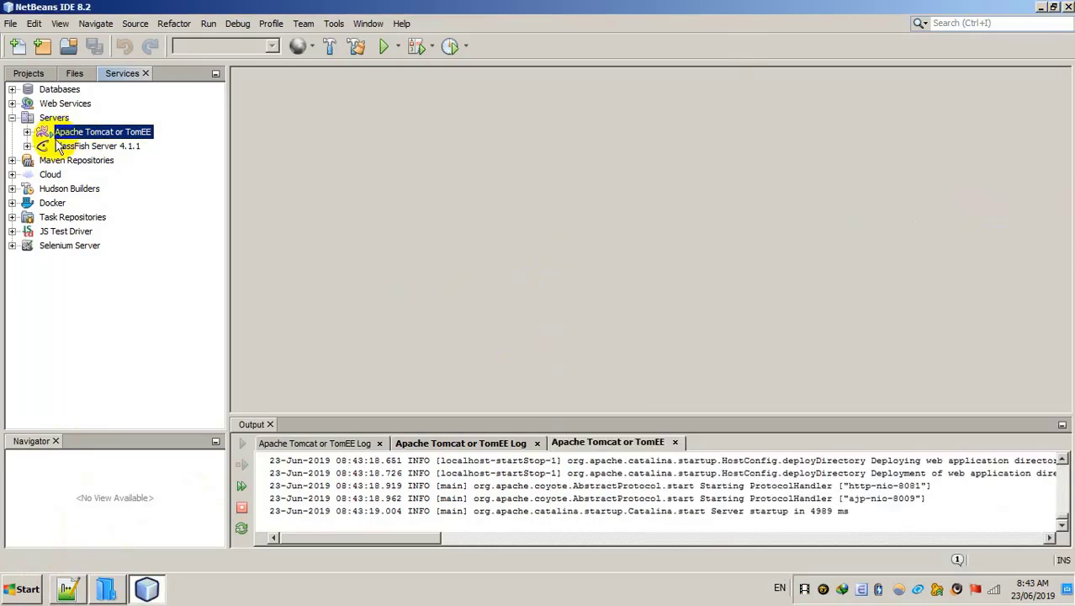
pyautogui.click(11, 118)
pyautogui.click(27, 73)
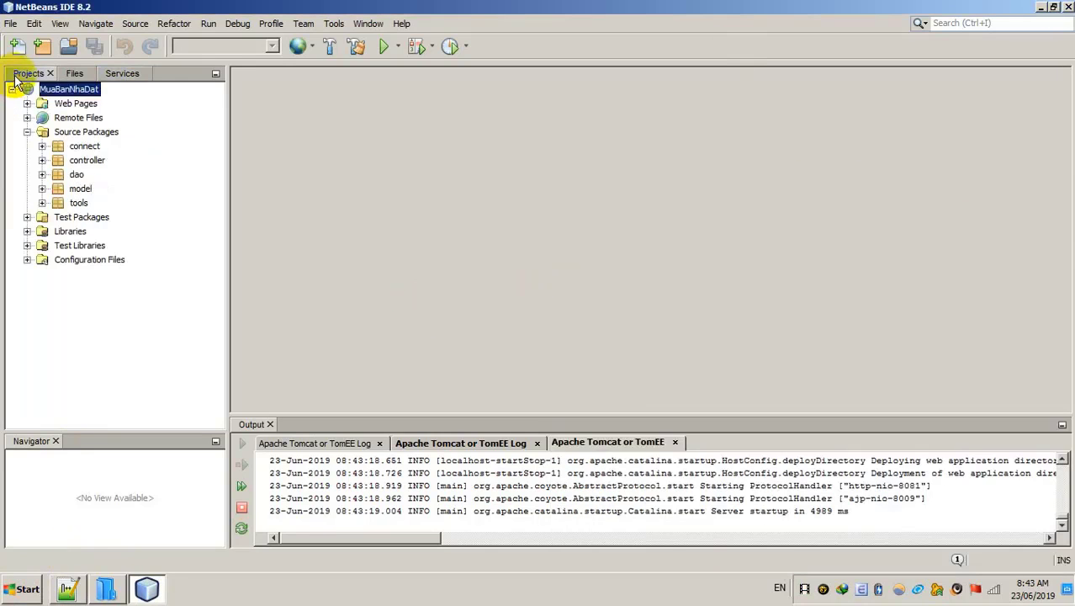
# Step: Launch MySQL Workbench and execute CREATE DATABASE muabannhadat
pyautogui.click(118, 594)
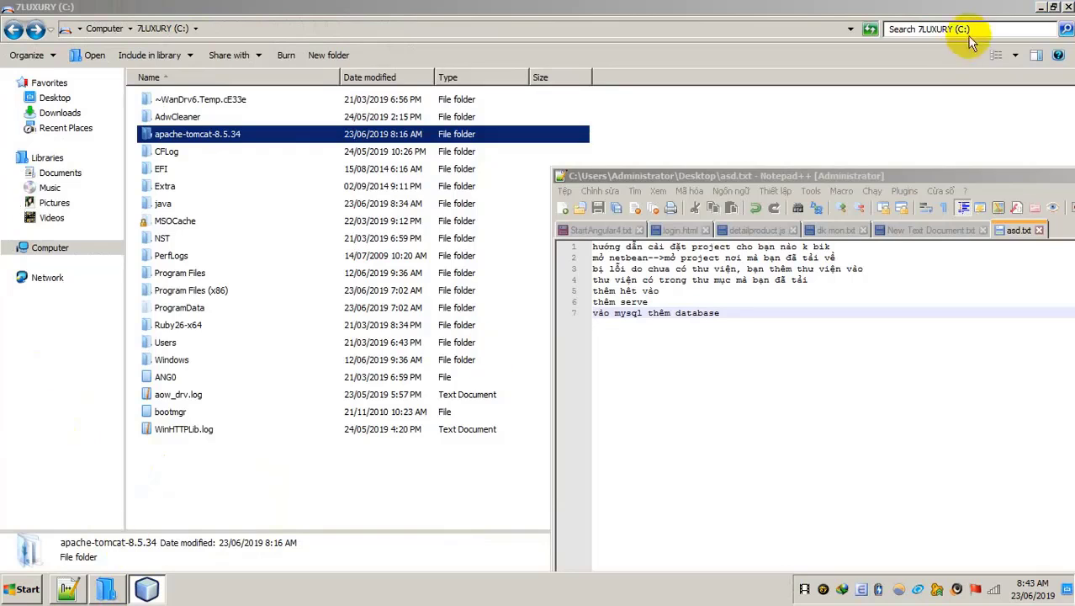
pyautogui.click(1042, 8)
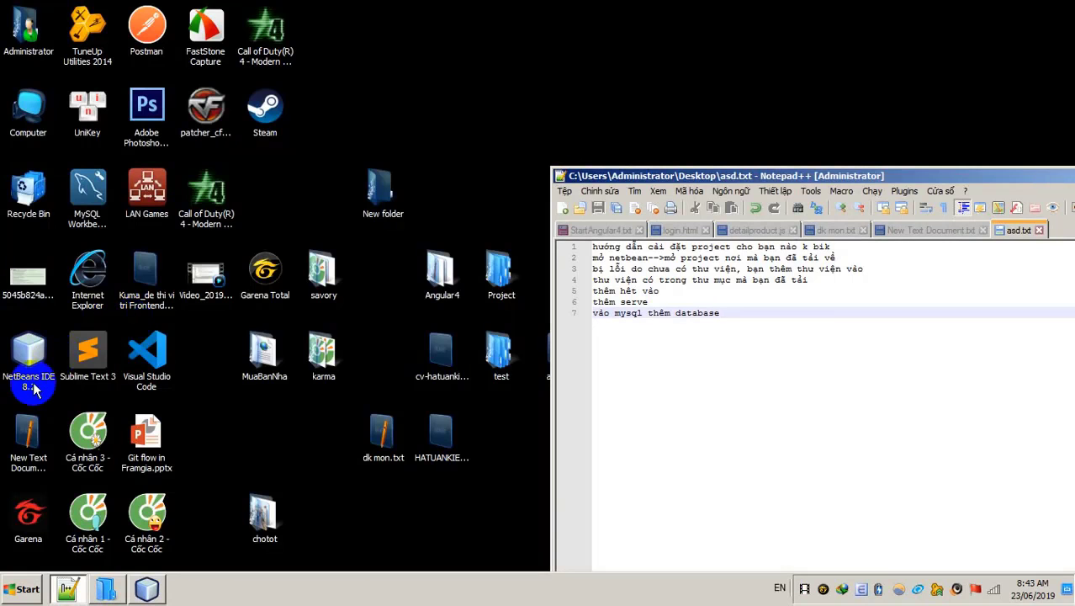
pyautogui.doubleClick(87, 195)
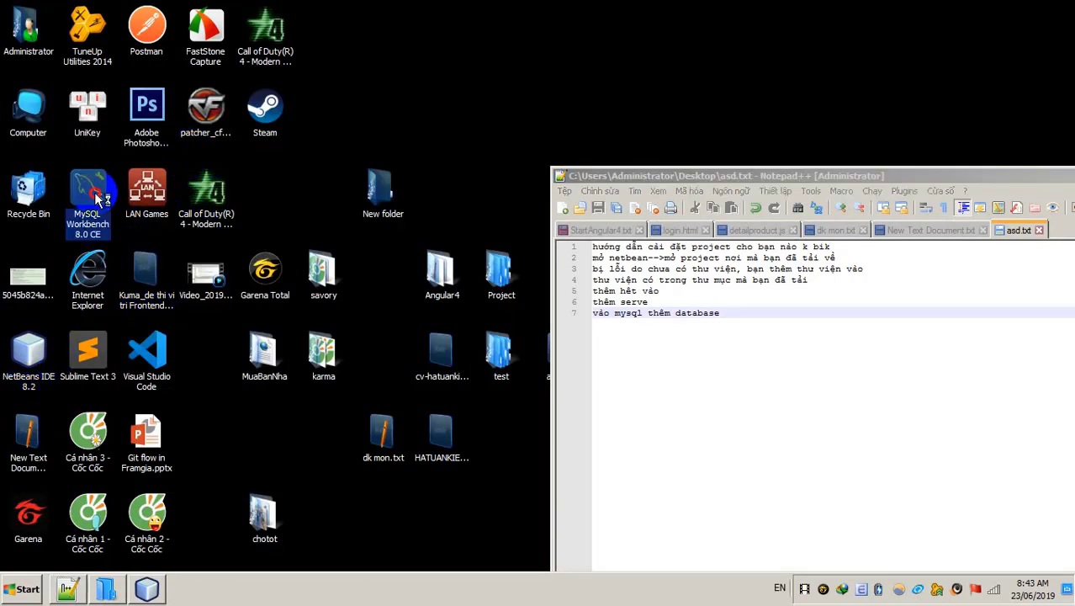
pyautogui.click(373, 303)
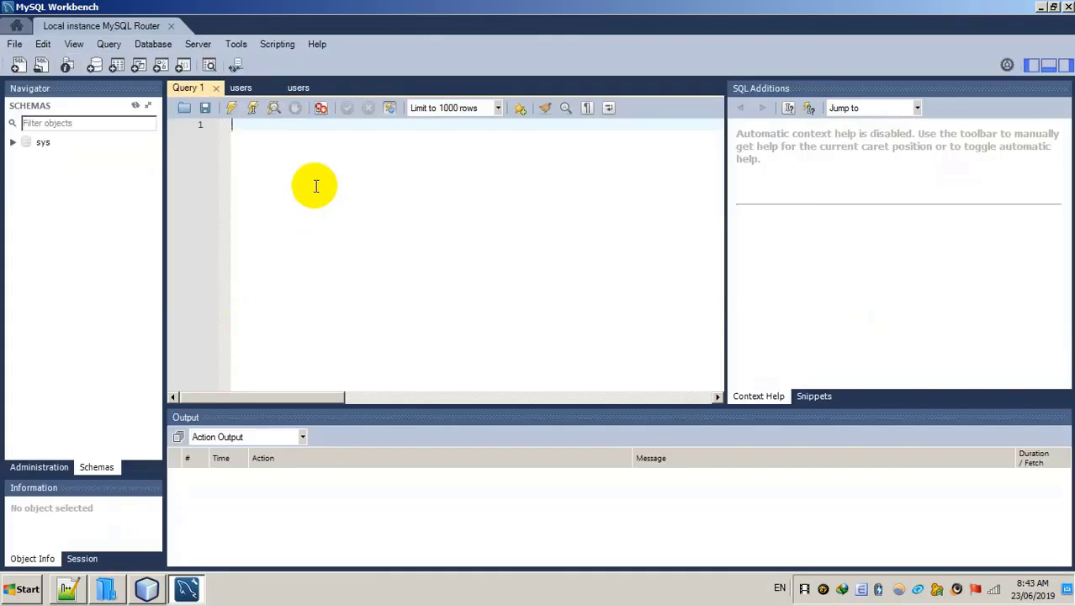
pyautogui.write('reat')
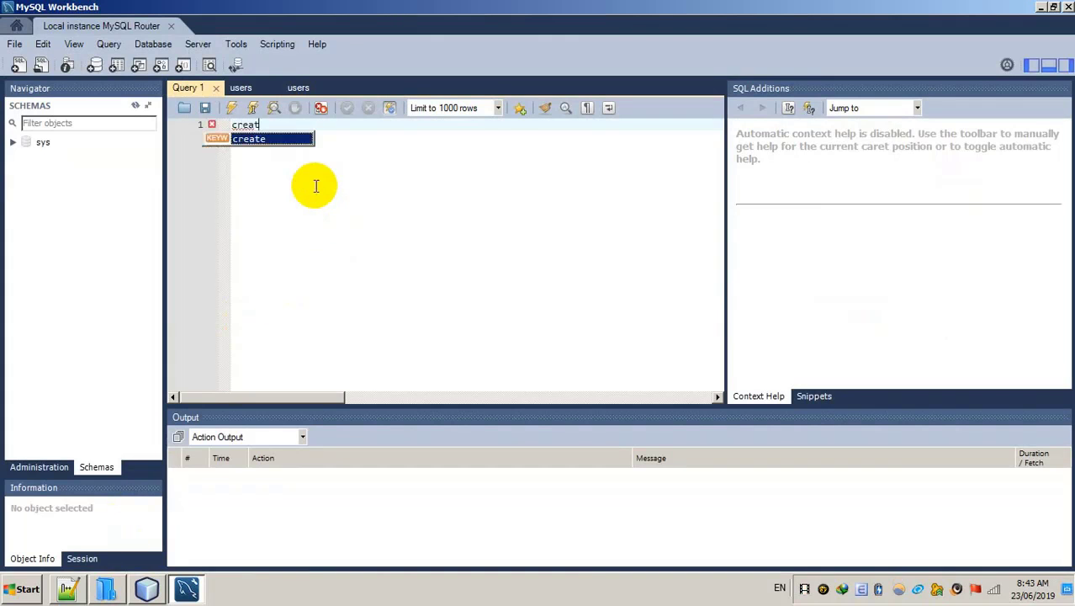
pyautogui.write('e database muabannhad')
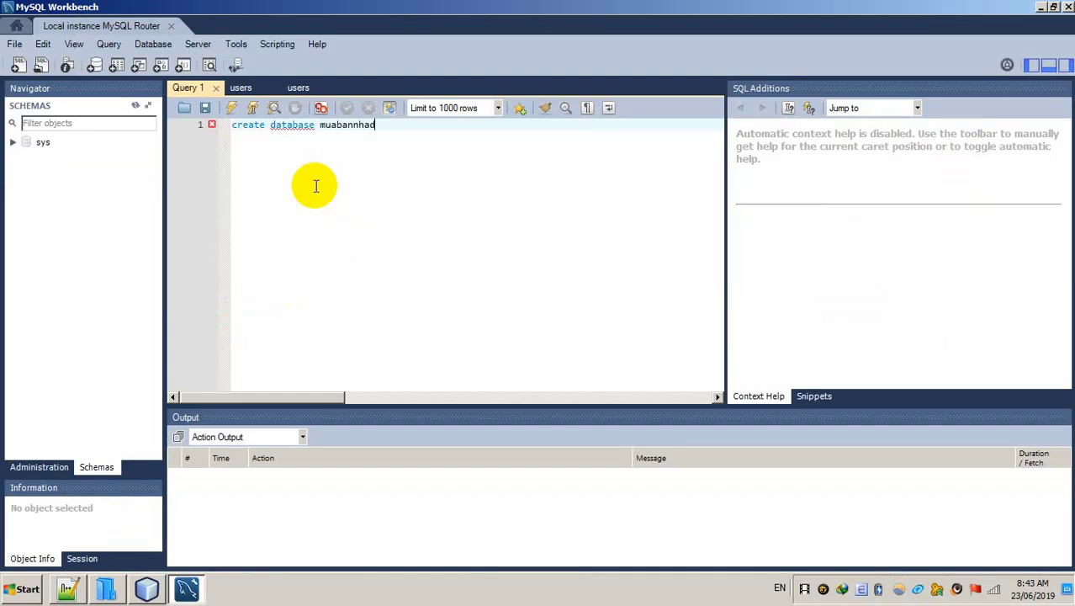
pyautogui.write('at')
pyautogui.hotkey('ctrl', 'a')
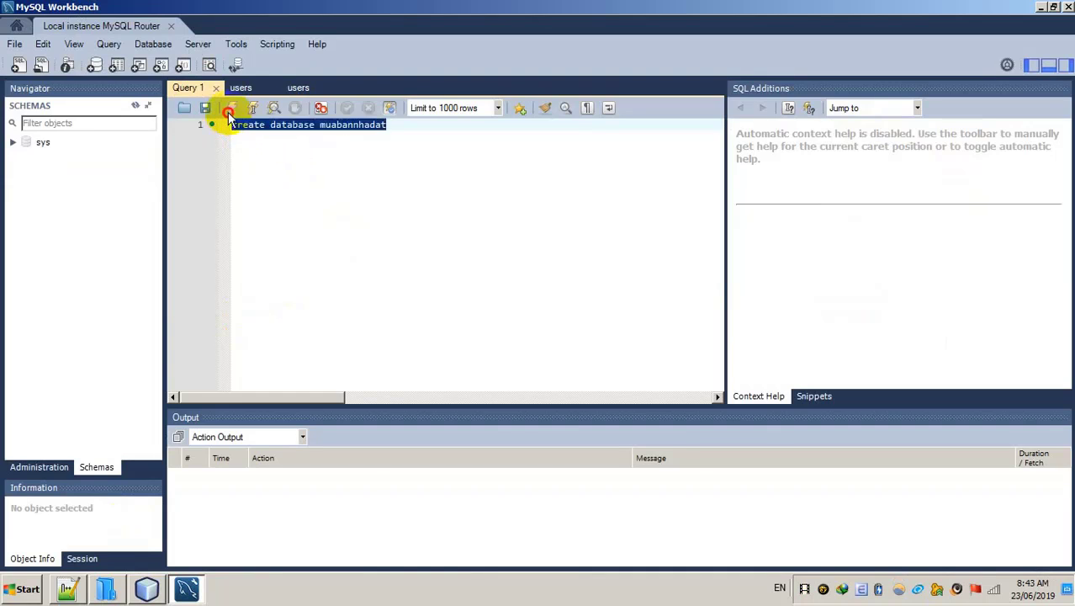
pyautogui.click(231, 108)
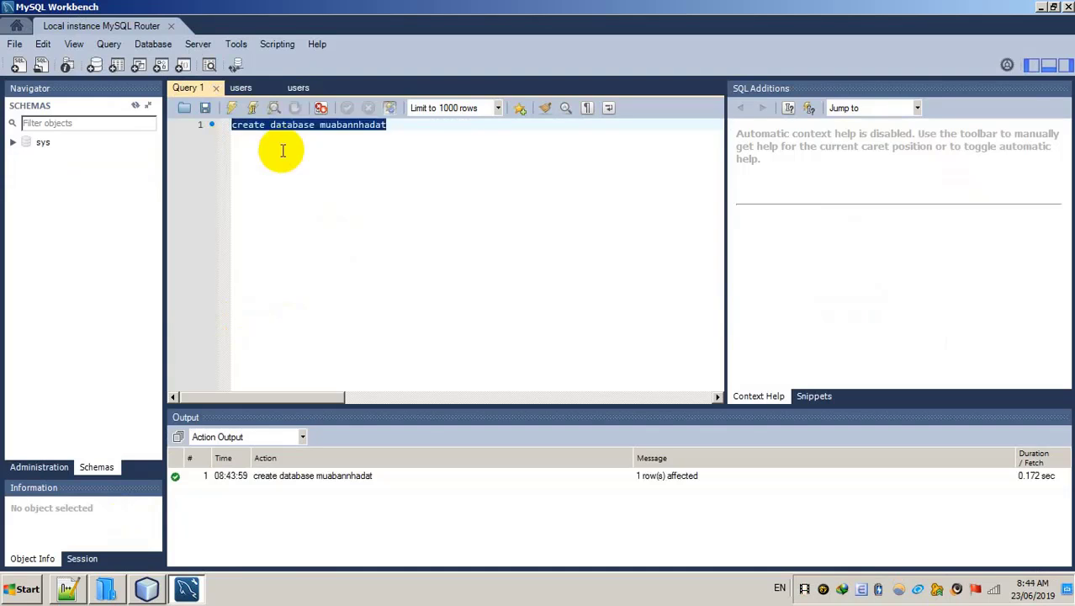
# Step: Execute USE muabannhadat, then clear the query editor
pyautogui.press('End')
pyautogui.hotkey('ctrl', 'BackSpace')
pyautogui.hotkey('shift', 'Home')
pyautogui.write('use')
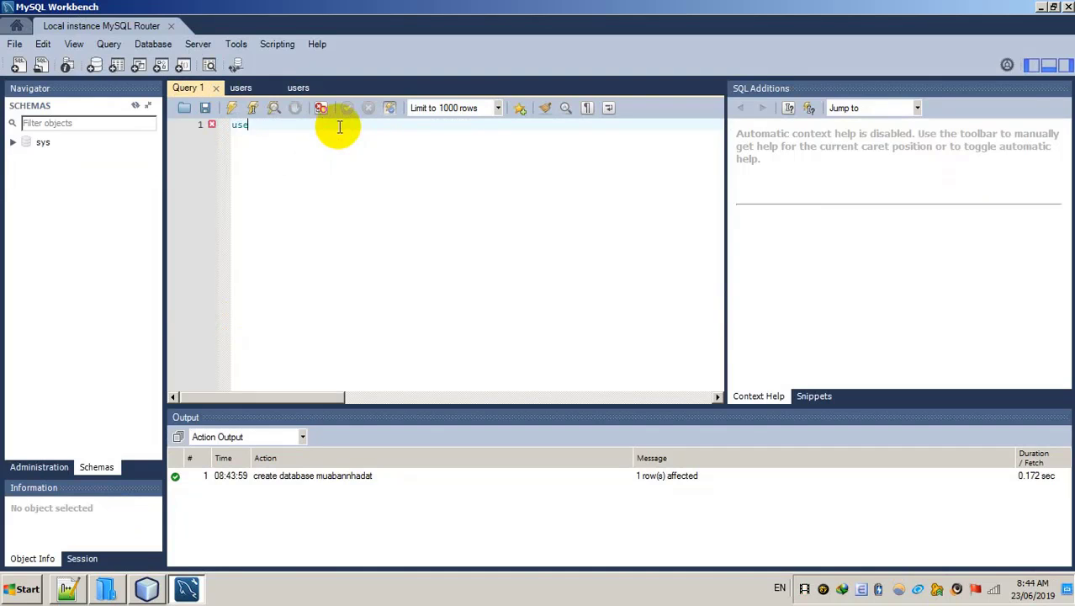
pyautogui.write(' muabannhadat')
pyautogui.hotkey('ctrl', 'a')
pyautogui.click(232, 108)
pyautogui.click(324, 151)
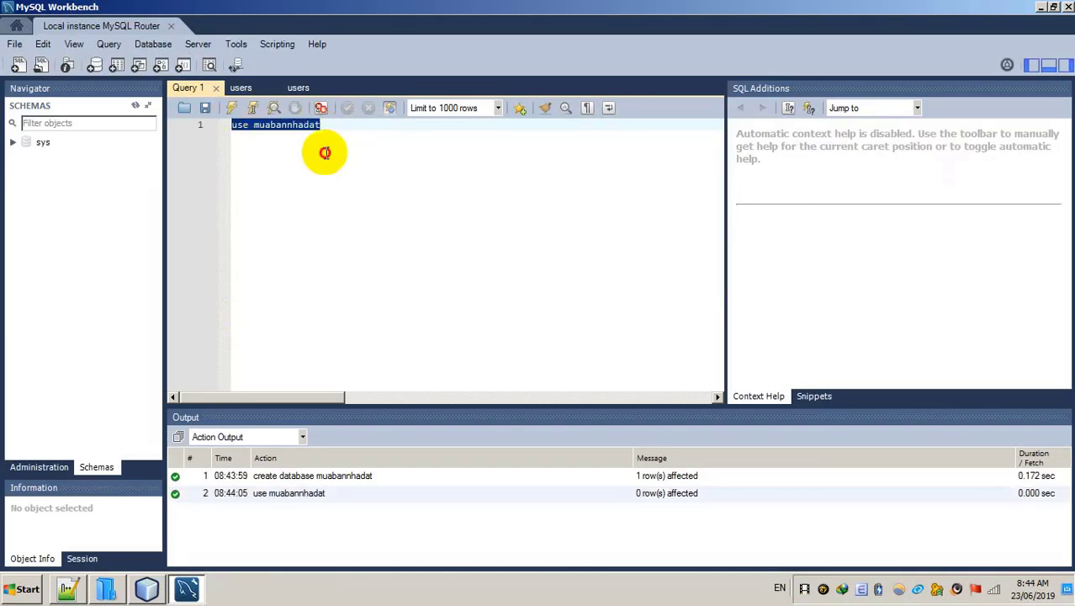
pyautogui.hotkey('ctrl', 'a')
pyautogui.press('Delete')
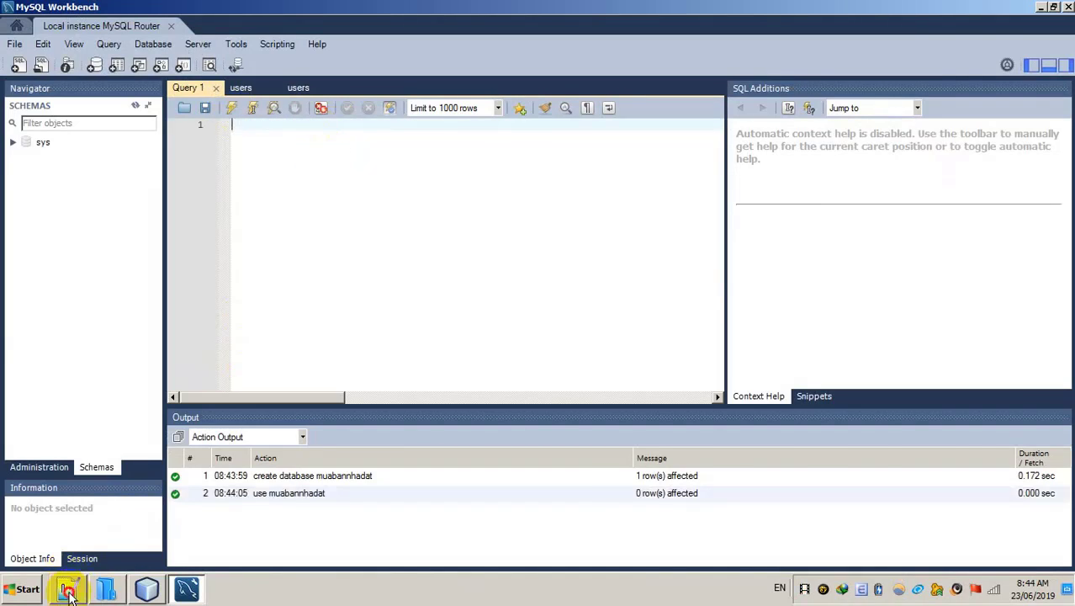
# Step: Open C:\java\muabannhadat.sql in Notepad++
pyautogui.click(67, 589)
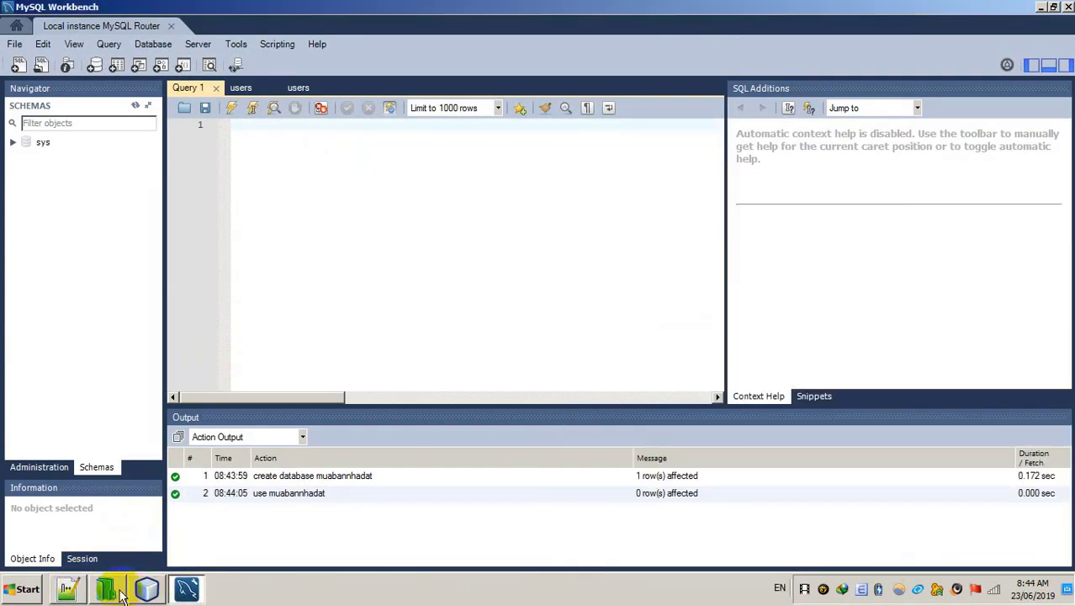
pyautogui.click(105, 588)
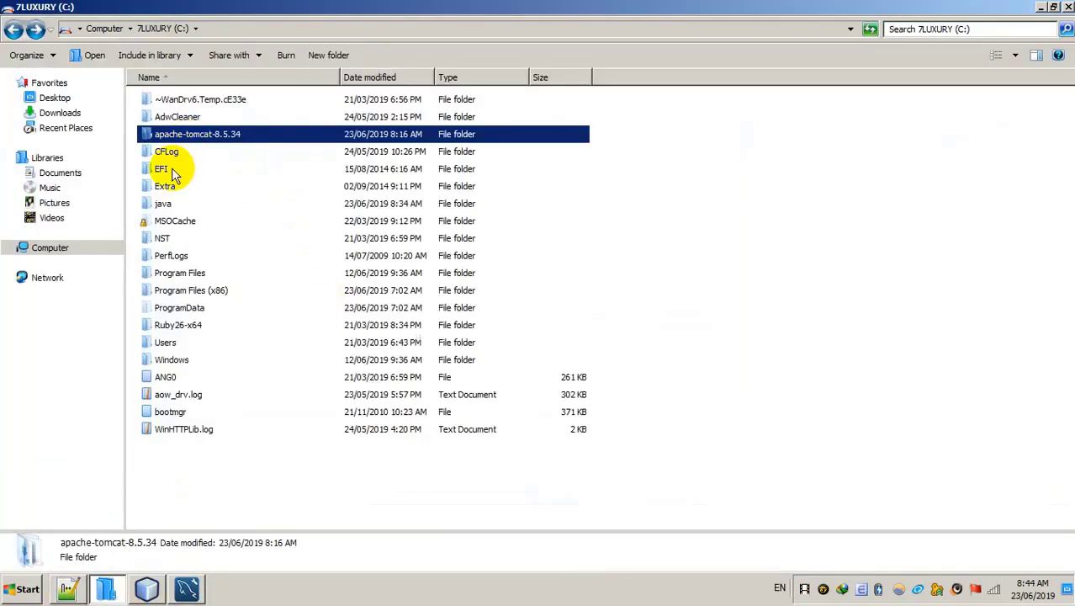
pyautogui.click(546, 239)
pyautogui.doubleClick(162, 205)
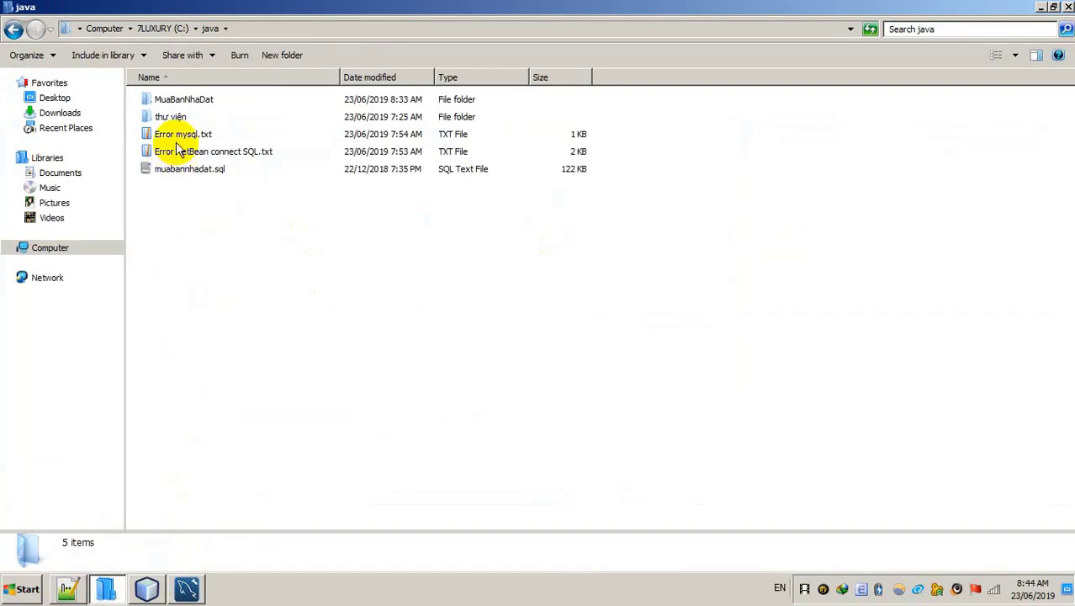
pyautogui.click(181, 172)
pyautogui.rightClick(181, 172)
pyautogui.click(210, 219)
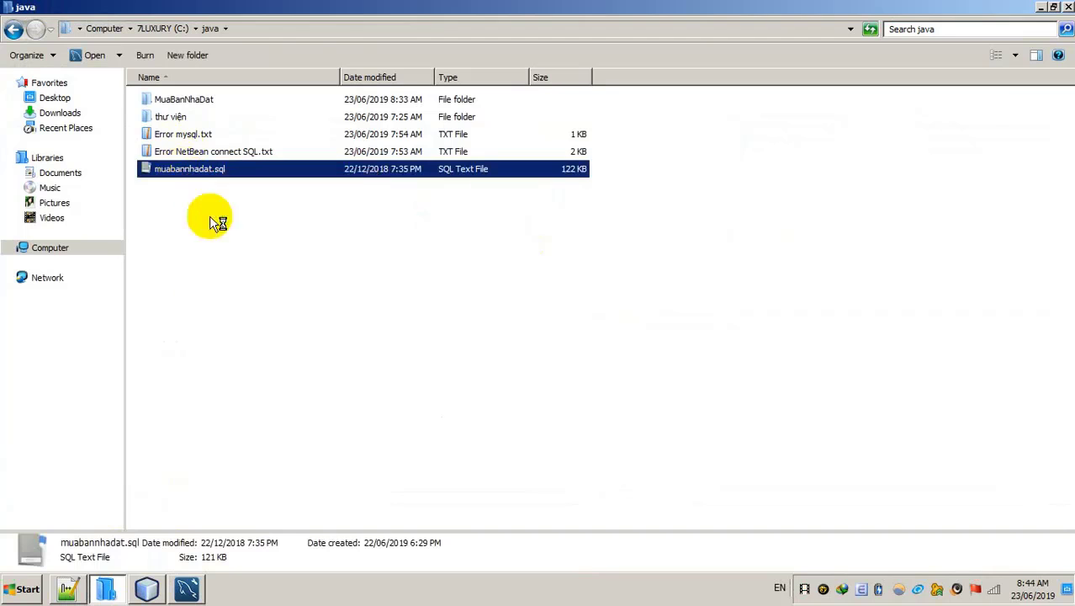
# Step: Select and copy the entire SQL dump in Notepad++
pyautogui.moveTo(705, 174); pyautogui.dragTo(435, 66)
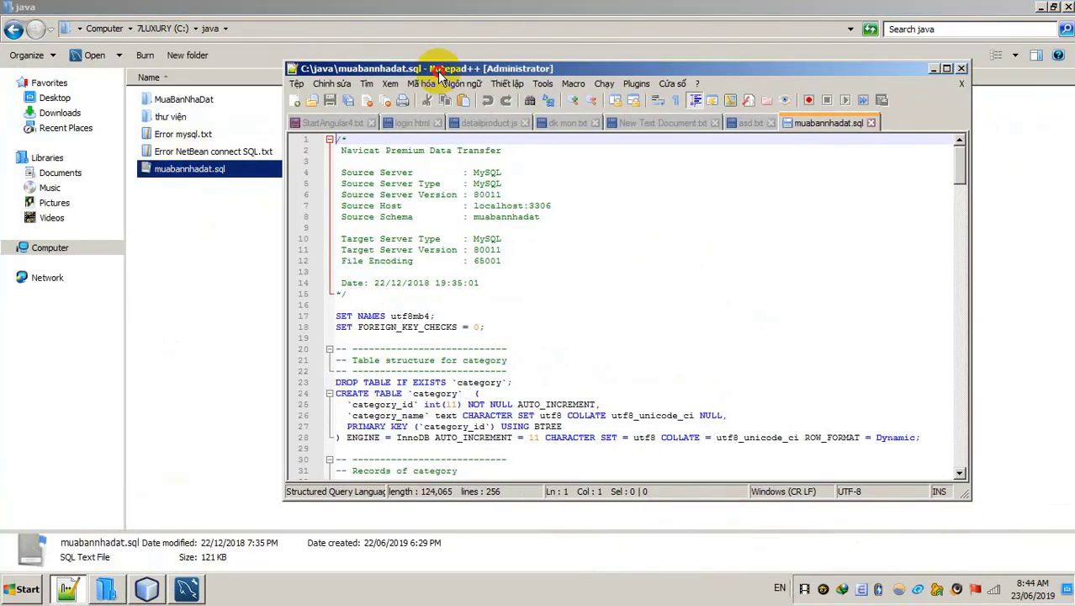
pyautogui.click(566, 270)
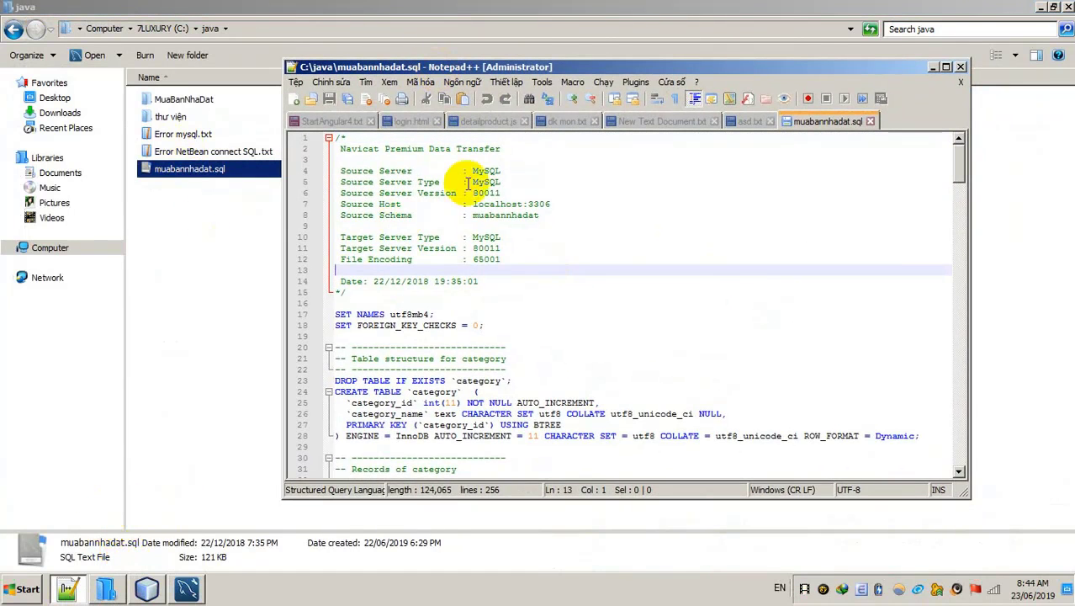
pyautogui.hotkey('ctrl', 'a')
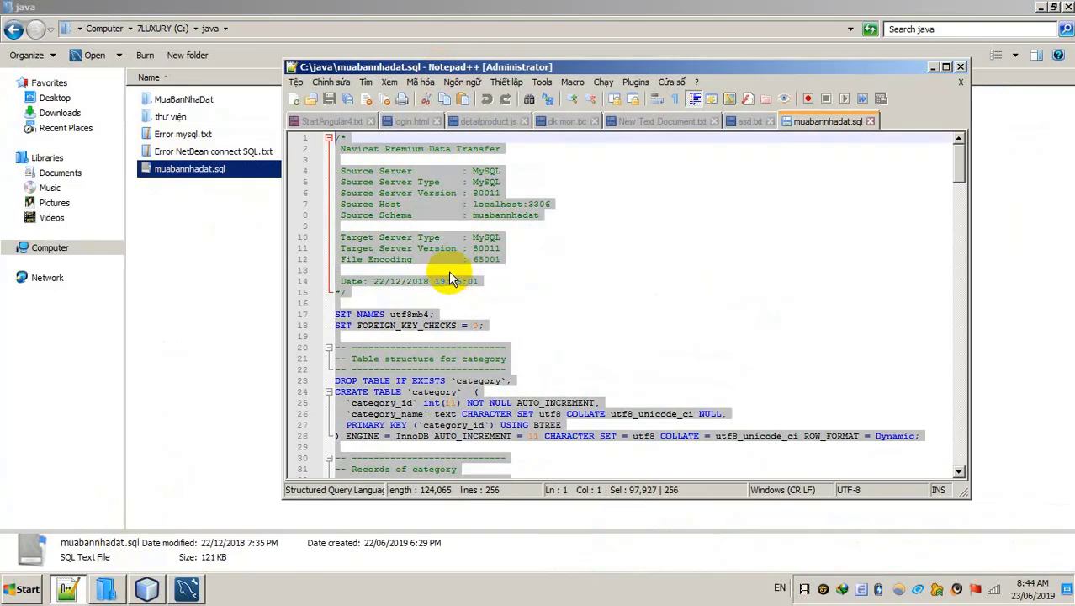
pyautogui.click(481, 283)
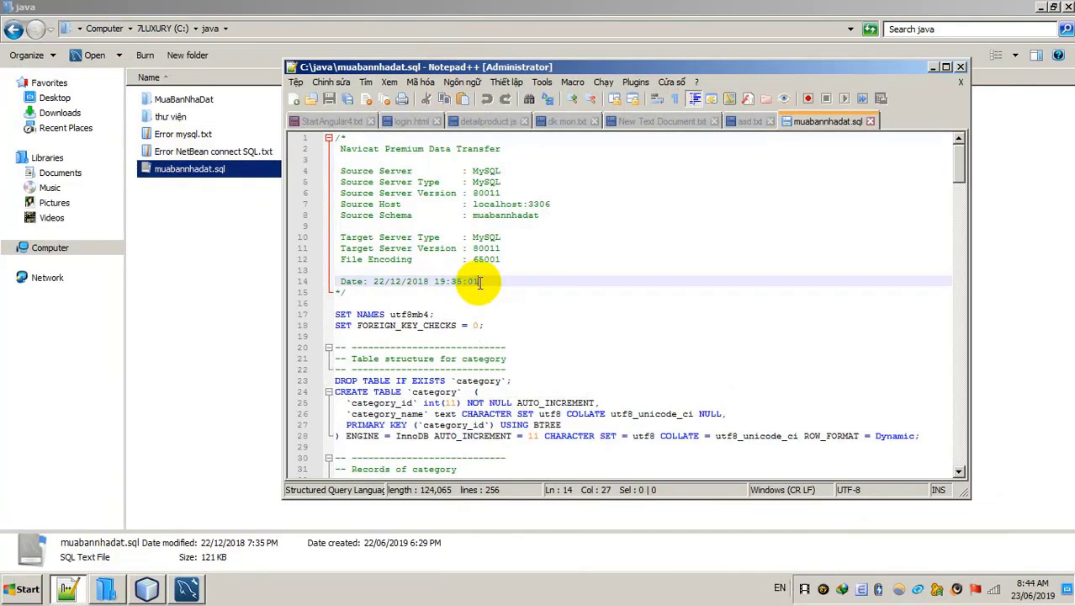
pyautogui.hotkey('ctrl', 'a')
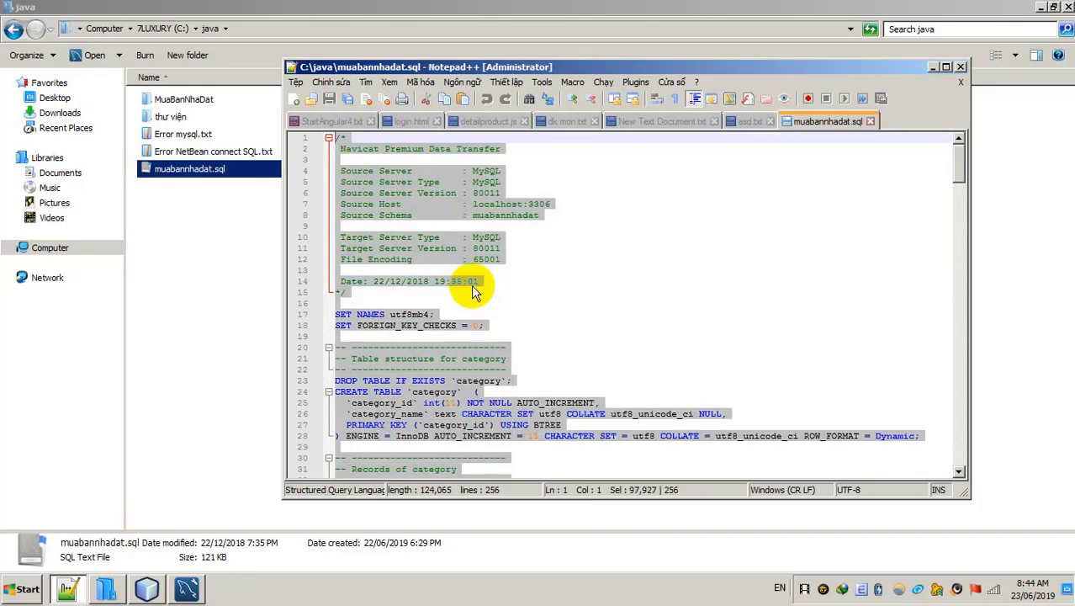
pyautogui.rightClick(475, 288)
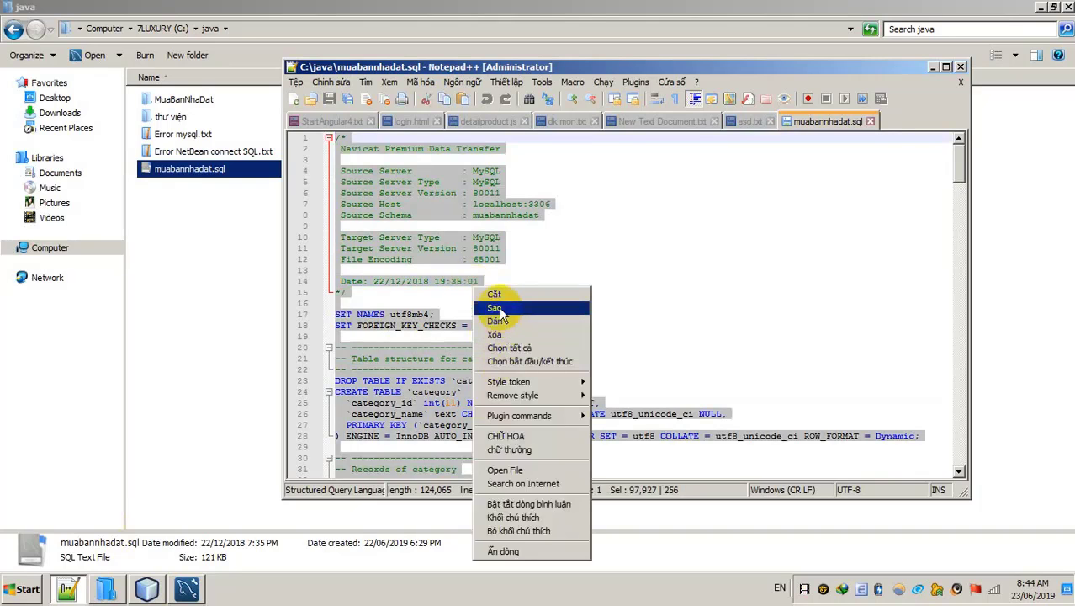
pyautogui.click(496, 309)
# Step: Paste the copied SQL dump into Workbench's Query 1 and execute all of it
pyautogui.click(187, 589)
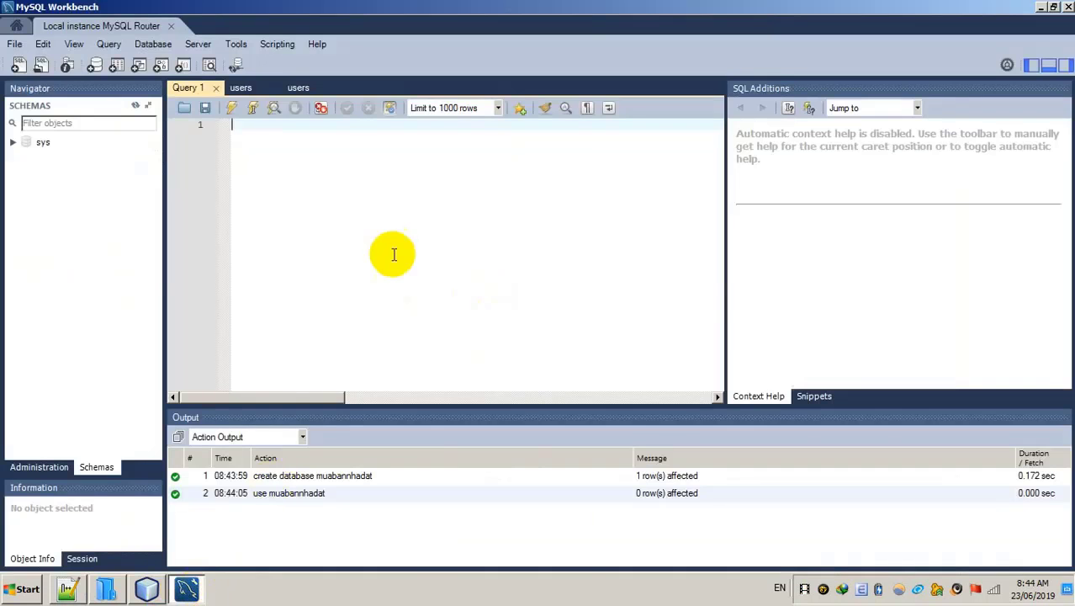
pyautogui.hotkey('ctrl', 'v')
pyautogui.hotkey('ctrl', 'a')
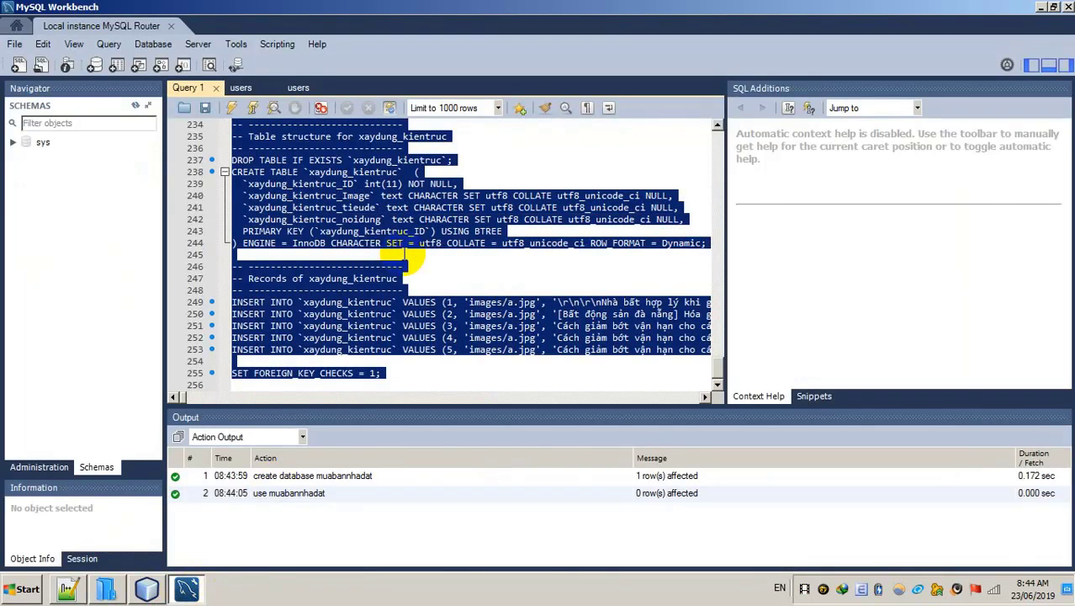
pyautogui.click(232, 108)
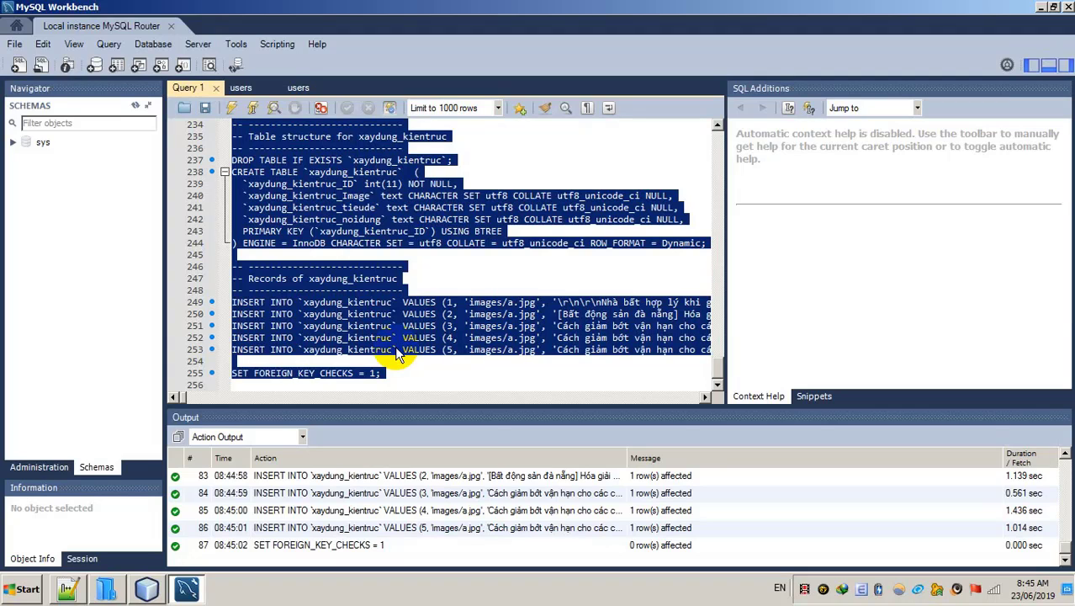
# Step: Refresh Schemas, expand muabannhadat's tables, and view the users table's rows
pyautogui.click(134, 105)
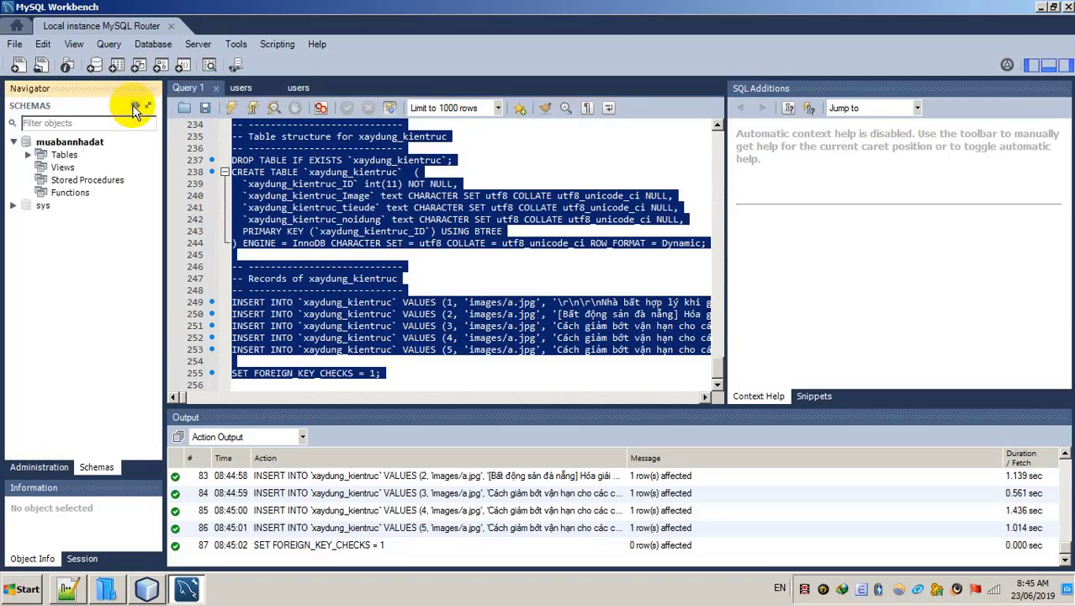
pyautogui.click(212, 95)
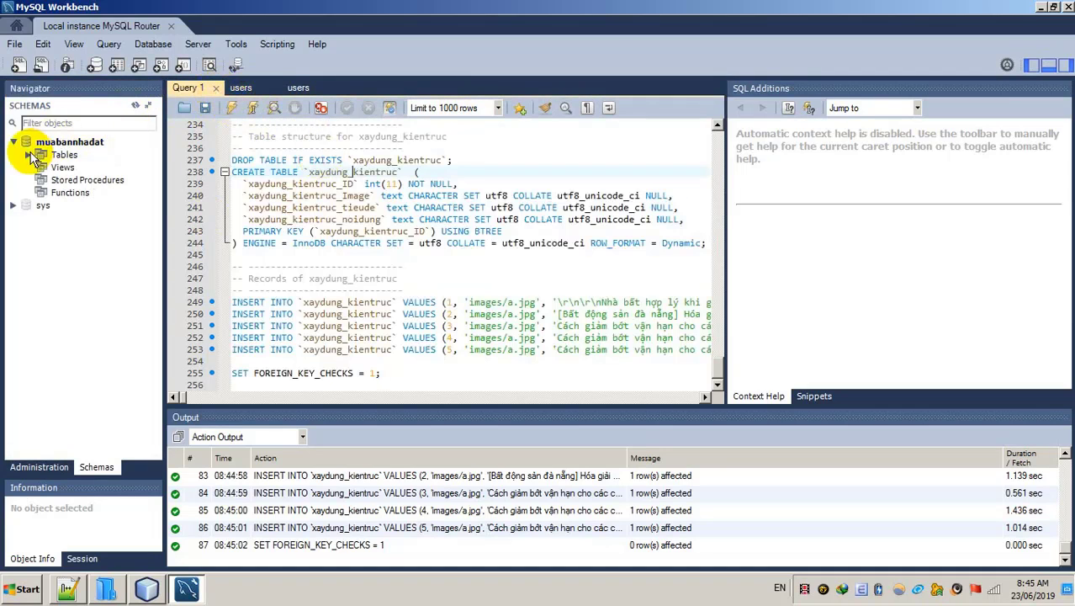
pyautogui.click(28, 155)
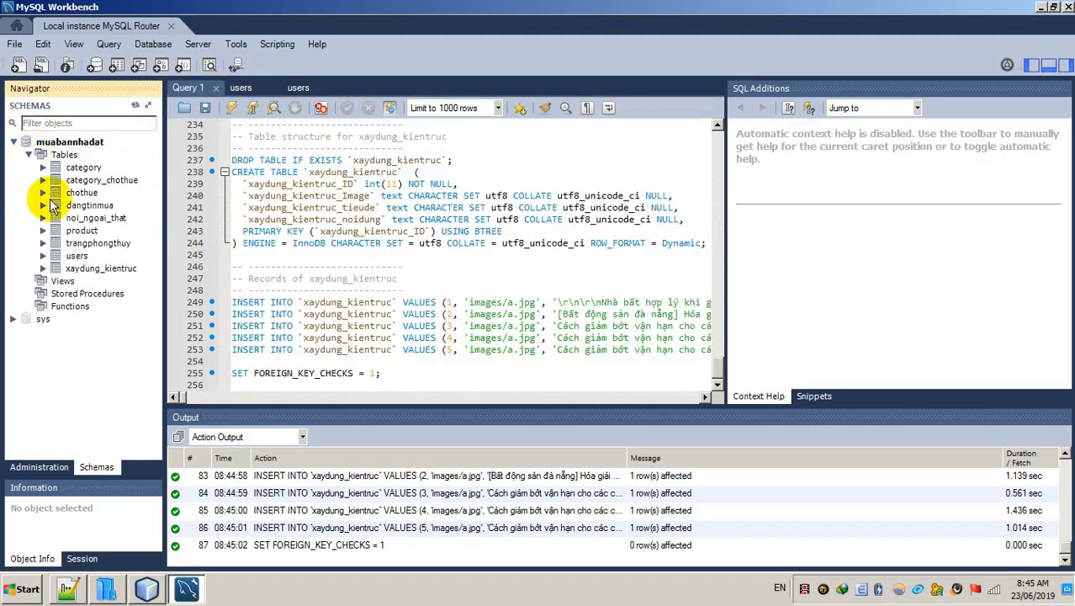
pyautogui.click(154, 256)
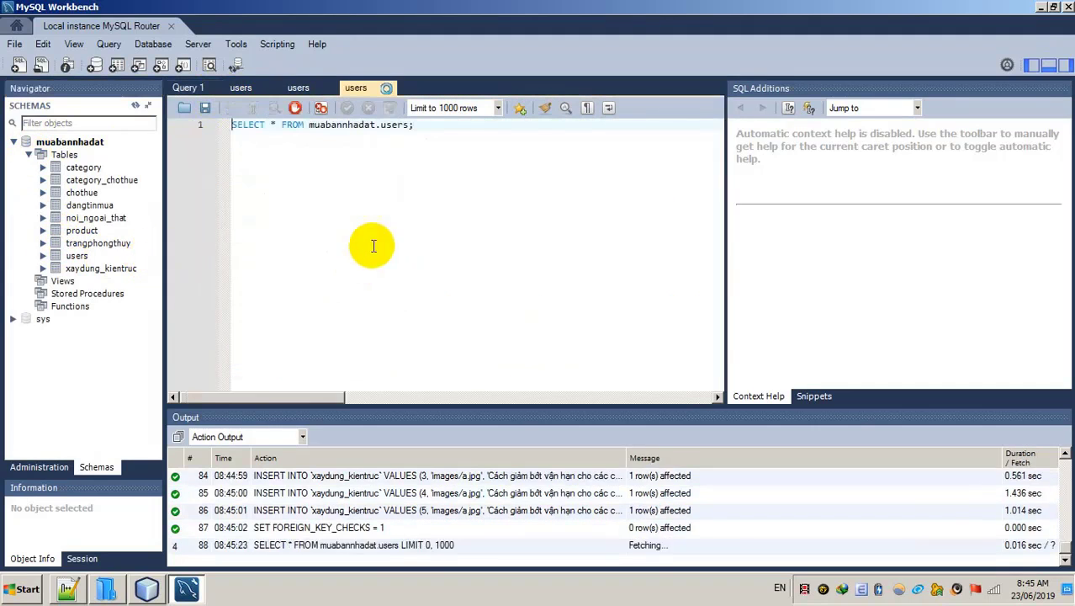